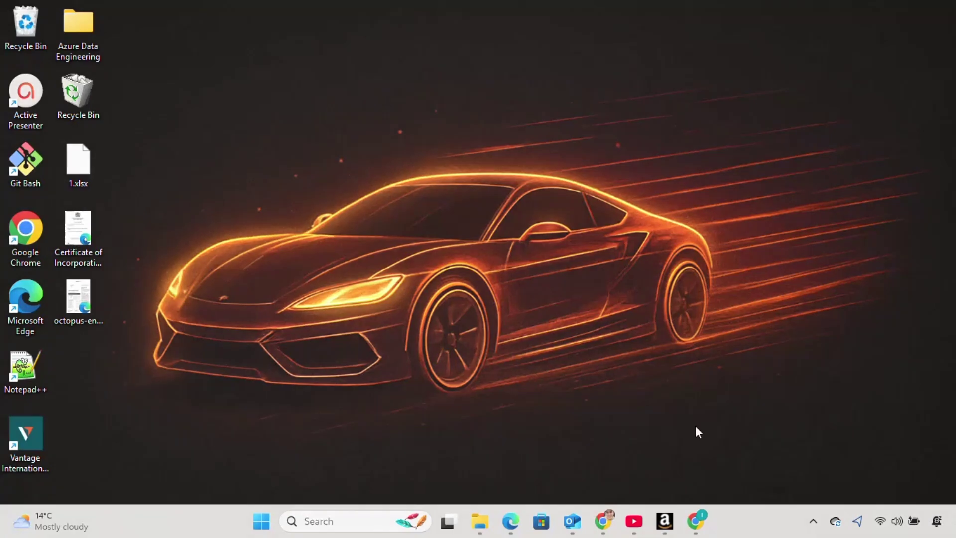
Launch Google Chrome from the taskbar onto a blank new tab
left_click(697, 524)
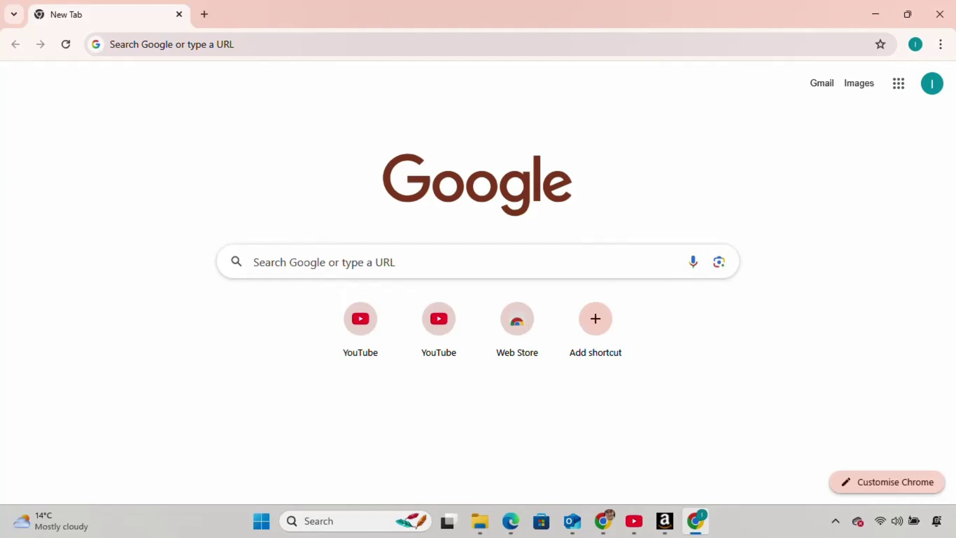
Search Google for 'office customization tool' from the new tab
left_click(478, 262)
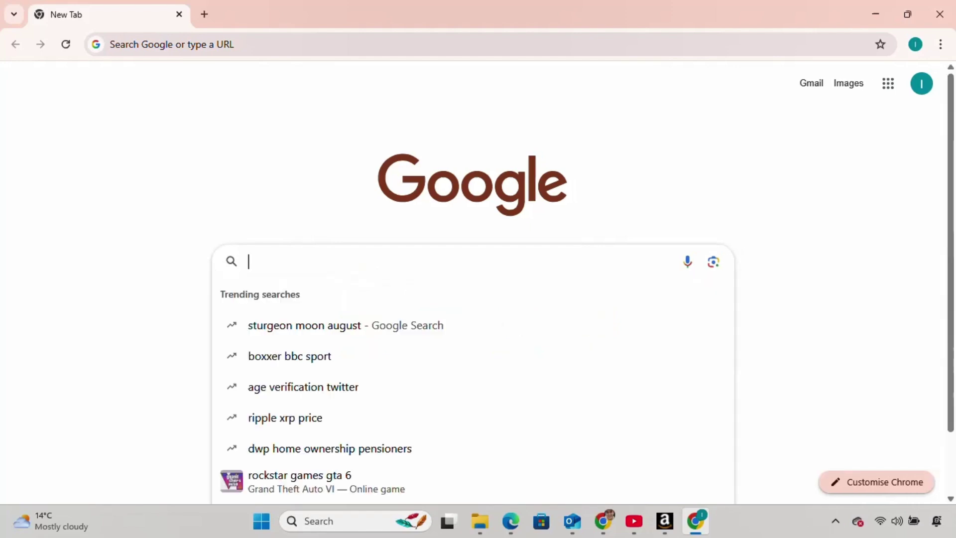
type("office")
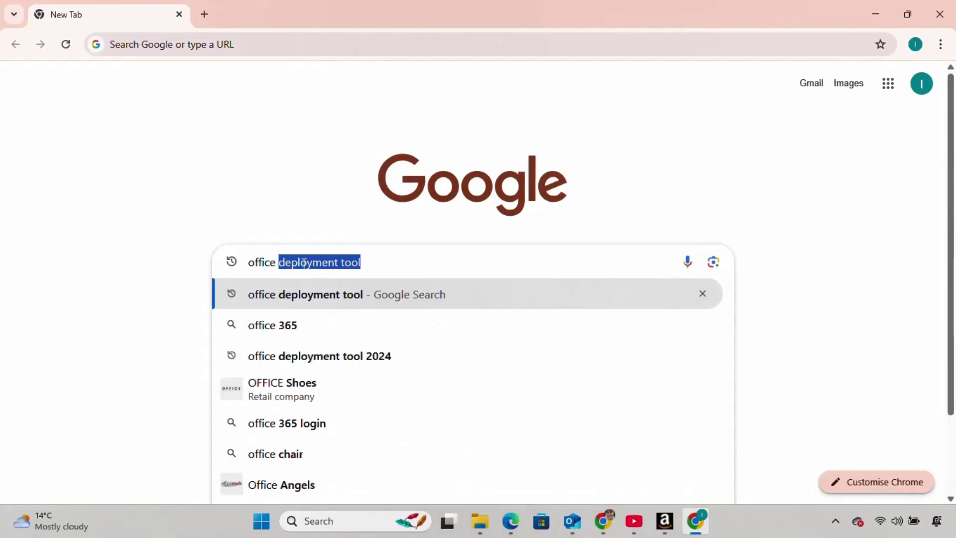
type(" cus")
key("Tab")
key("Return")
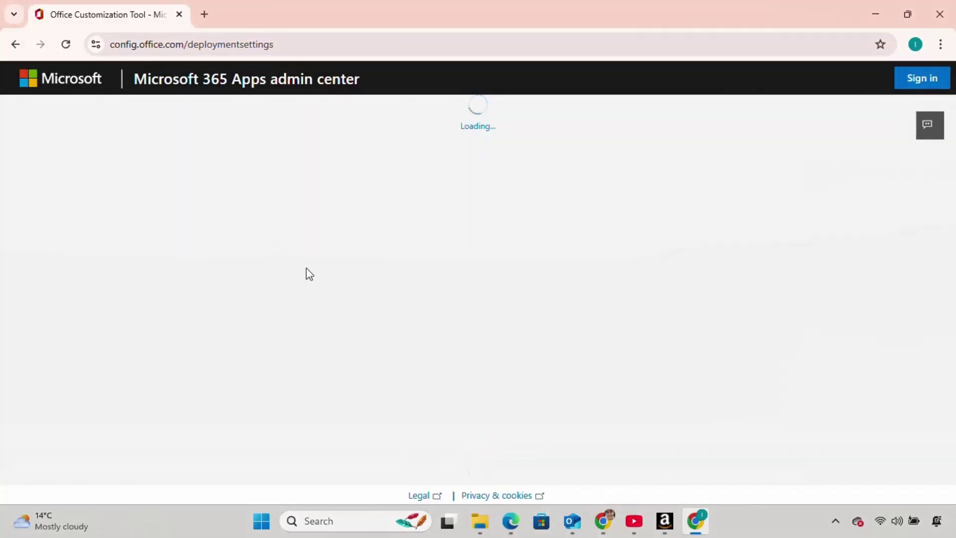
scroll(946, 243, "down", 1)
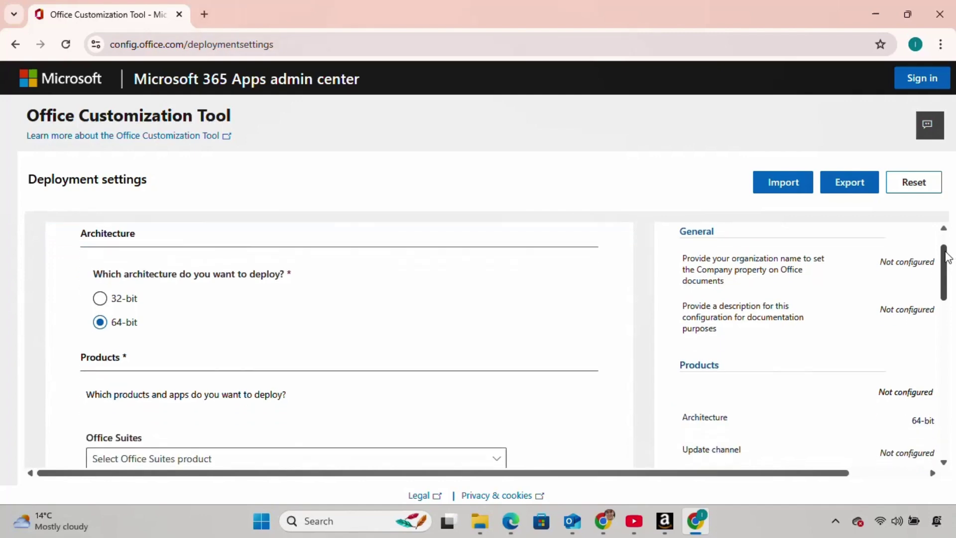
Keep 64-bit architecture and choose Office LTSC Professional Plus 2024 - Volume License
left_click(123, 299)
left_click(99, 322)
scroll(948, 267, "down", 2)
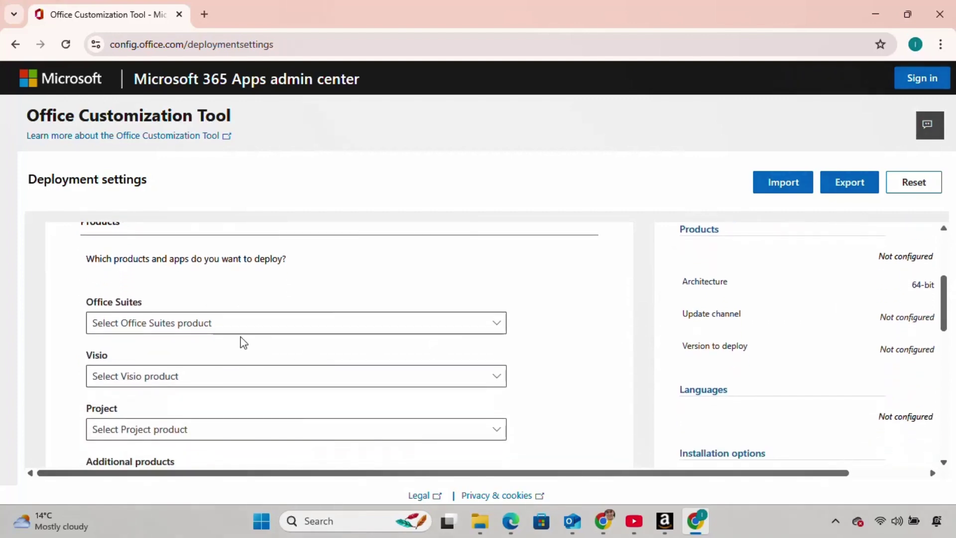
left_click(222, 329)
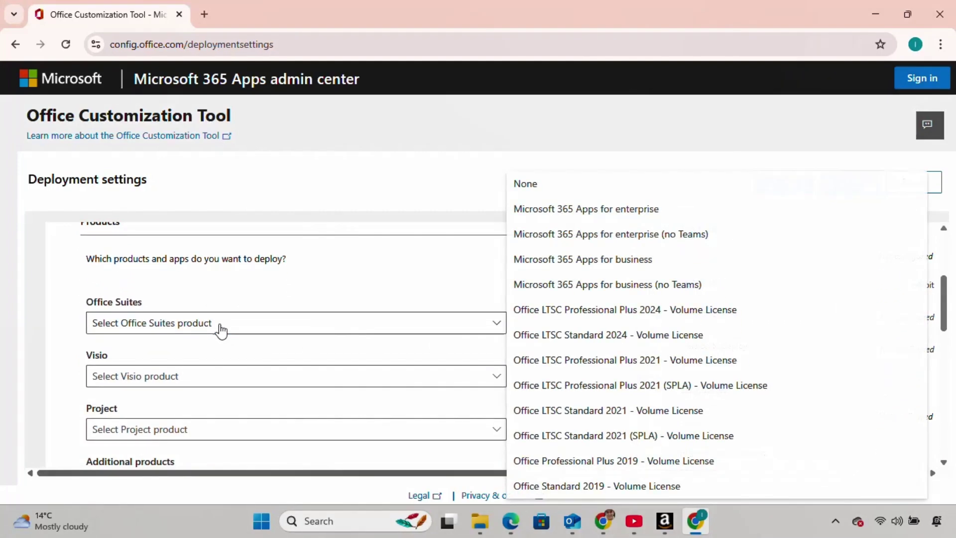
left_click(551, 313)
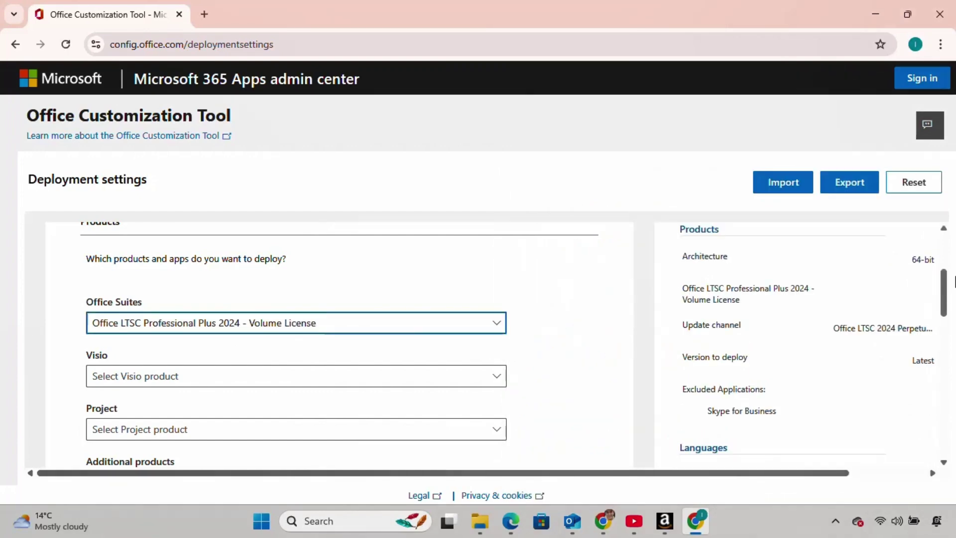
left_click_drag(946, 292, 949, 373)
Turn off Publisher, Outlook, OneDrive, Excel, Access, OneNote and PowerPoint, leaving only Word
left_click(296, 397)
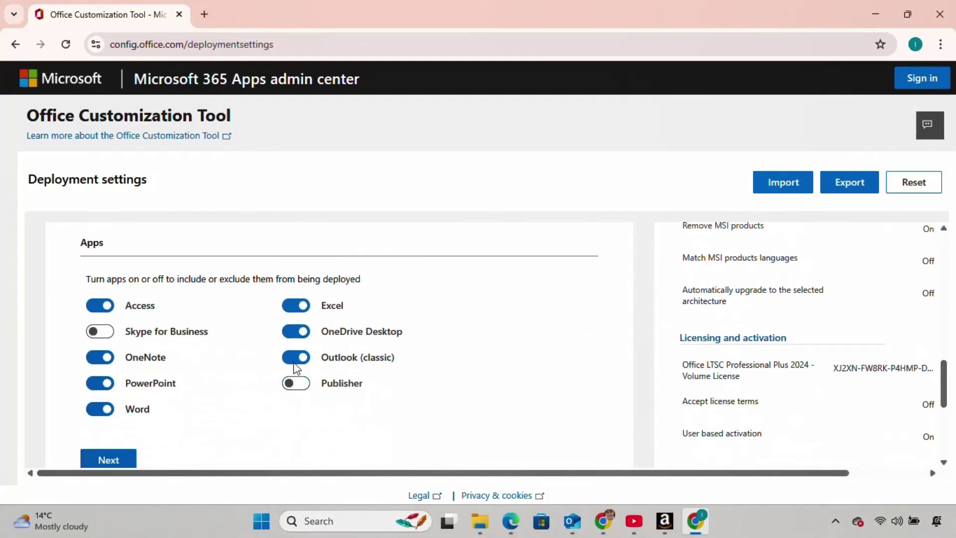
left_click(297, 357)
left_click(296, 331)
left_click(297, 305)
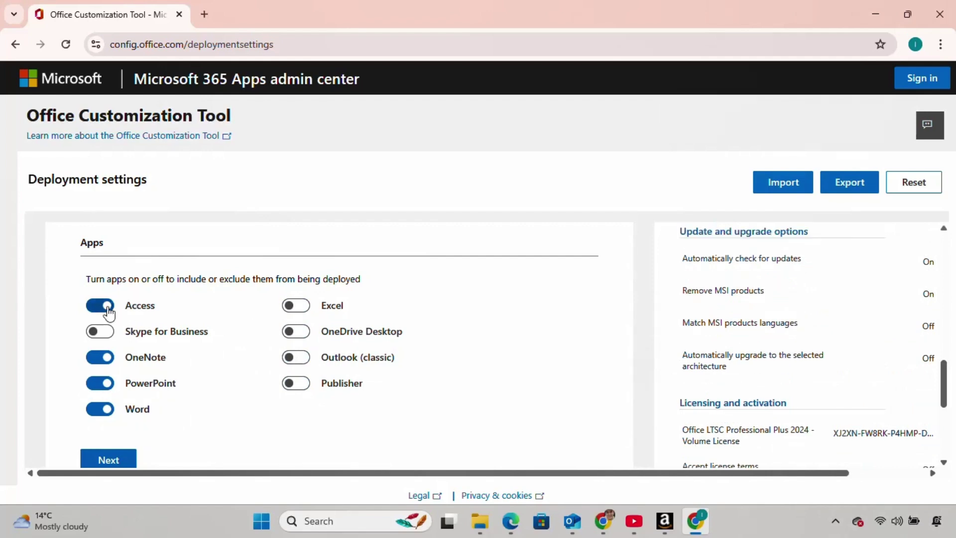
left_click(100, 305)
left_click(100, 357)
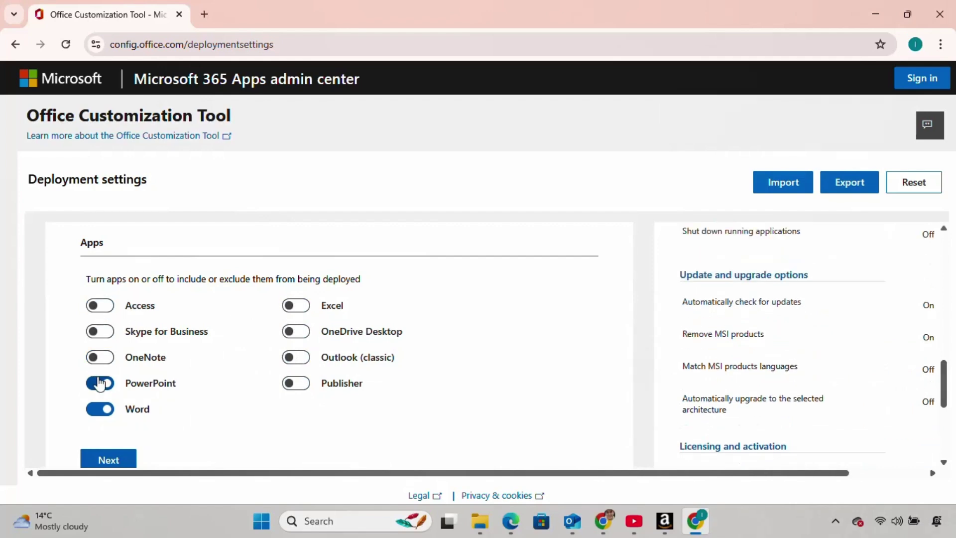
left_click(100, 383)
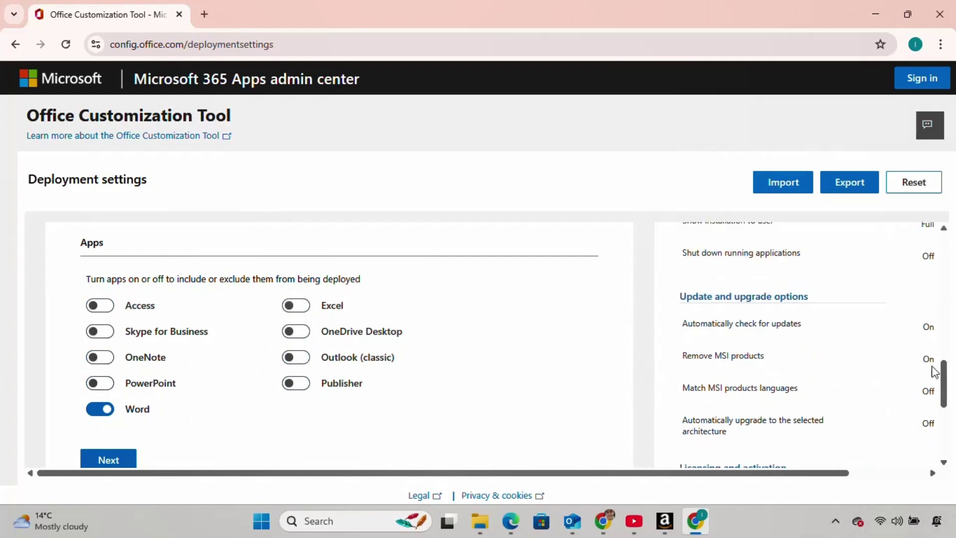
scroll(947, 377, "down", 3)
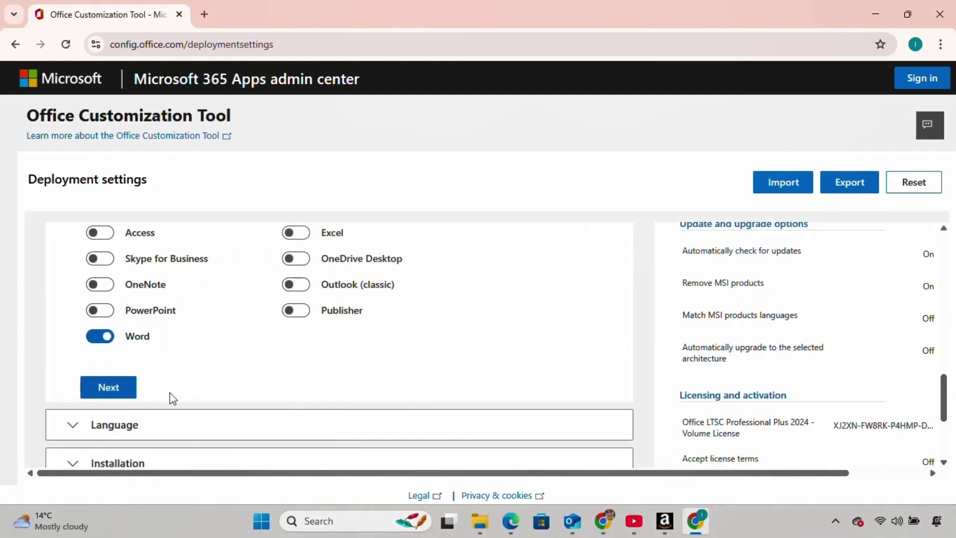
In the Language section, choose English (United States) as the primary language
left_click(118, 394)
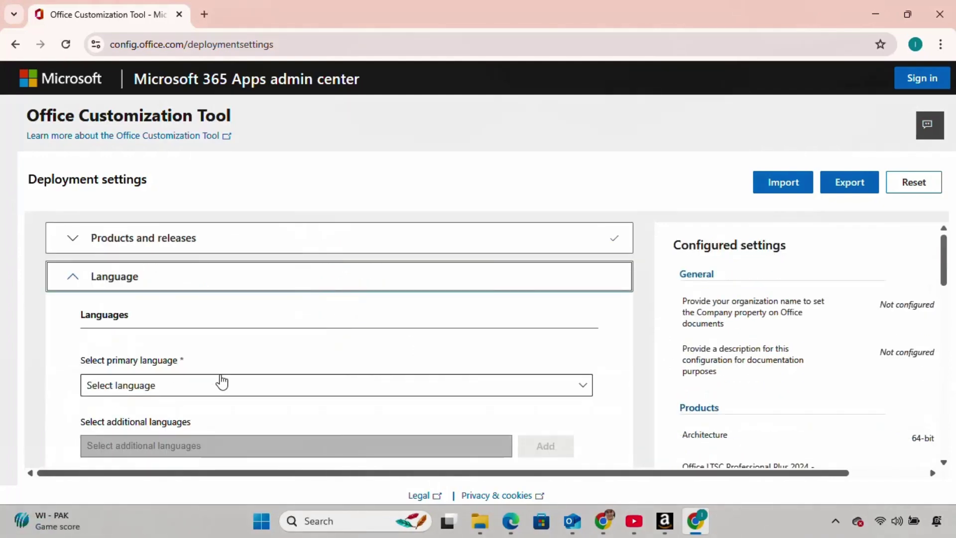
scroll(222, 381, "down", 2)
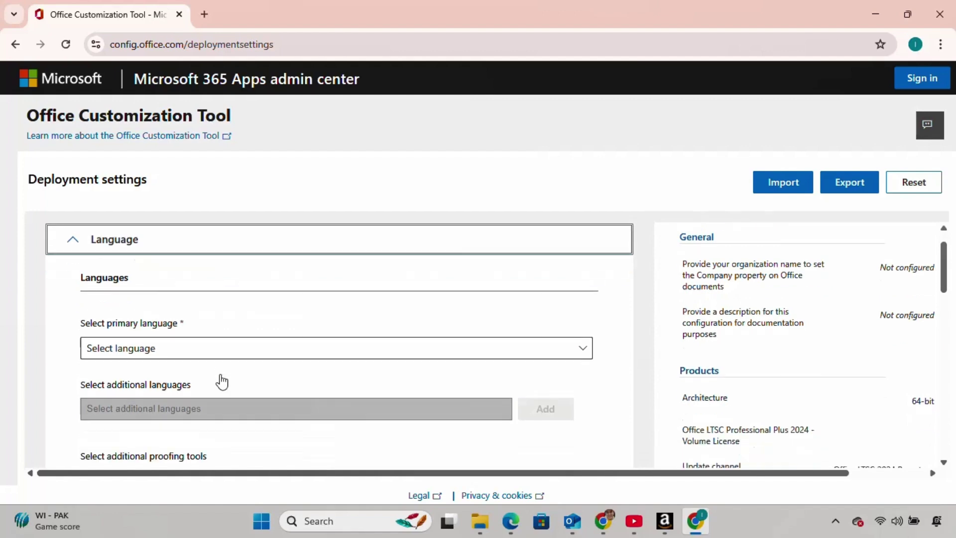
left_click(235, 314)
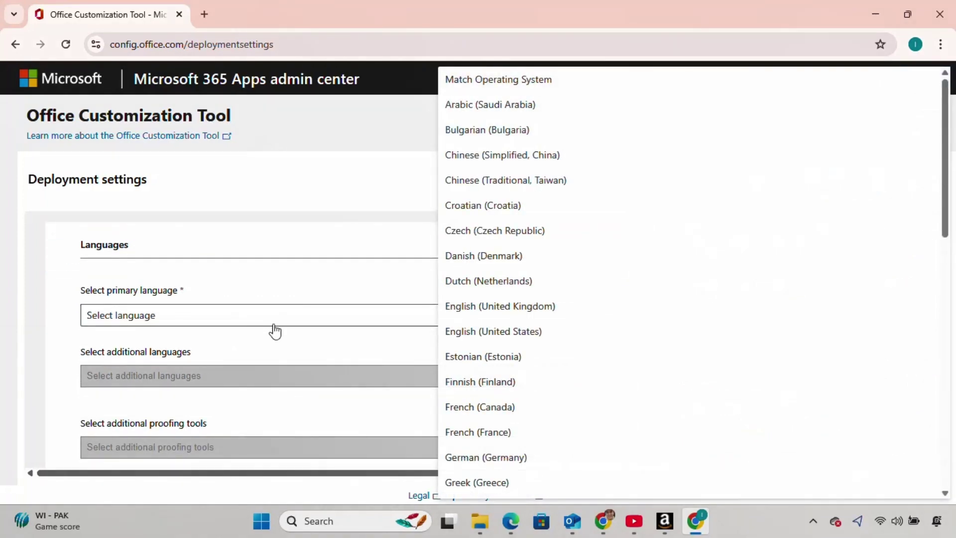
left_click(485, 336)
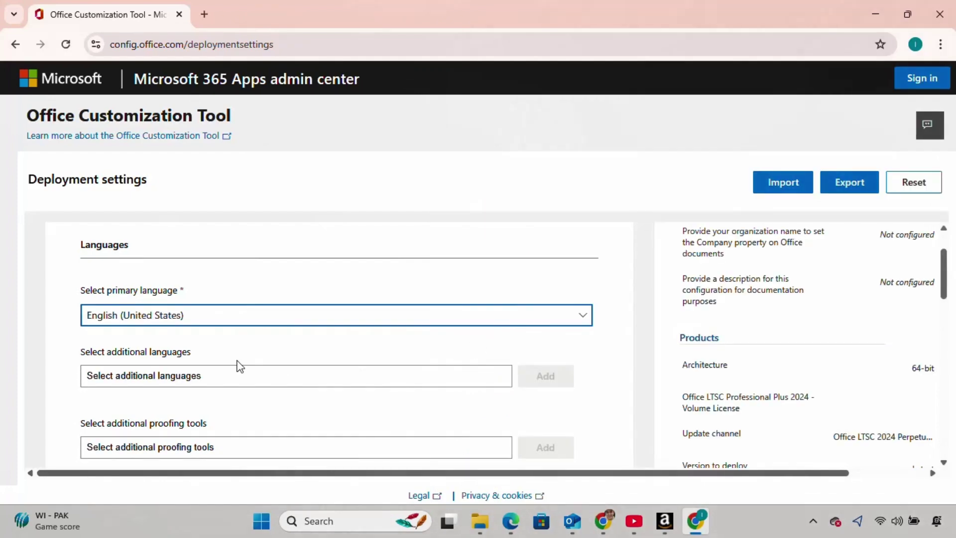
scroll(238, 364, "down", 3)
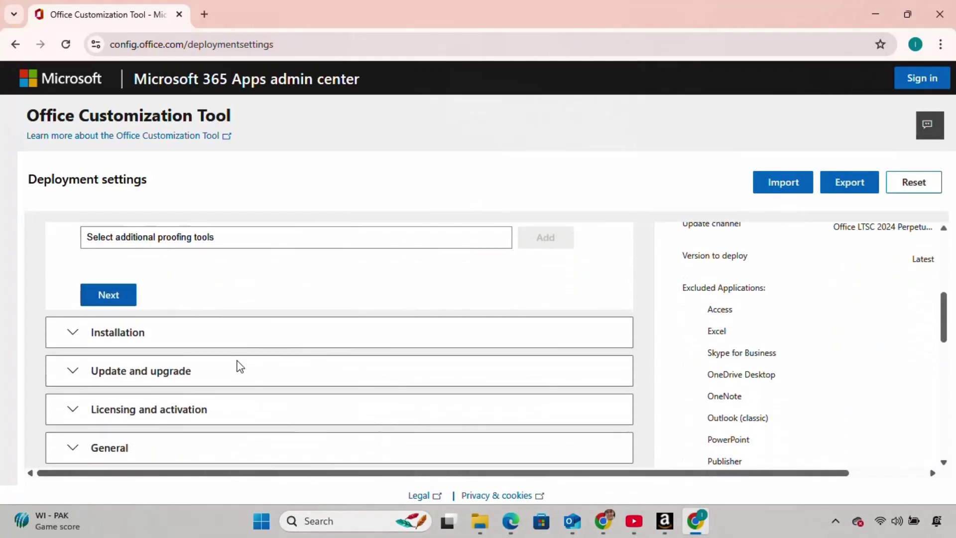
Leave Installation, Updates, Licensing, General and Application preferences at defaults, then Finish
left_click(110, 295)
scroll(160, 344, "down", 3)
scroll(164, 345, "down", 2)
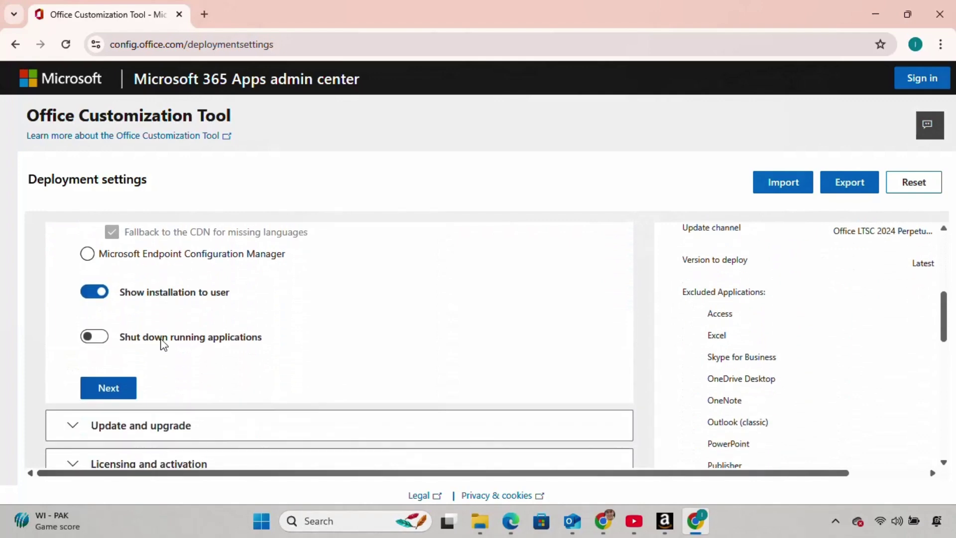
left_click(109, 388)
scroll(195, 360, "down", 3)
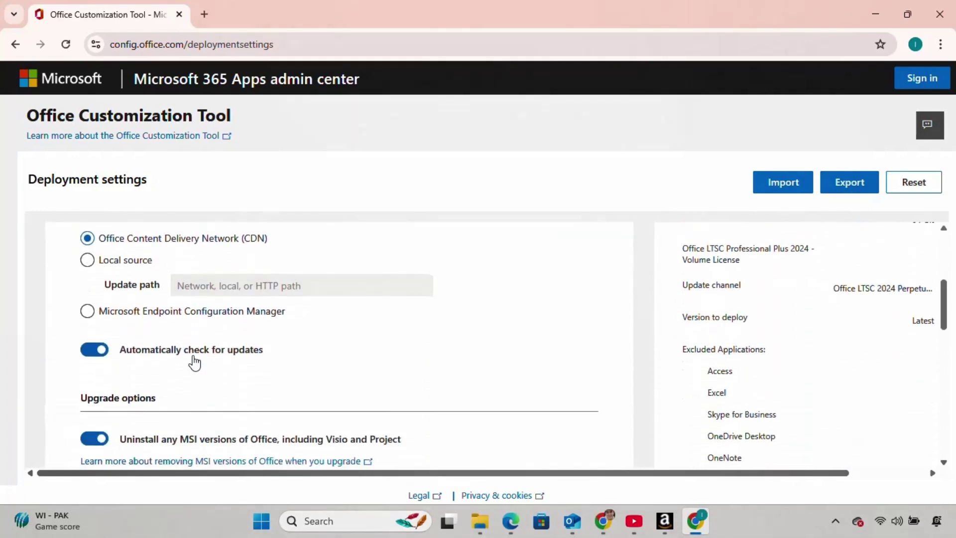
scroll(195, 360, "down", 3)
scroll(187, 363, "down", 3)
scroll(188, 366, "down", 3)
scroll(183, 366, "down", 2)
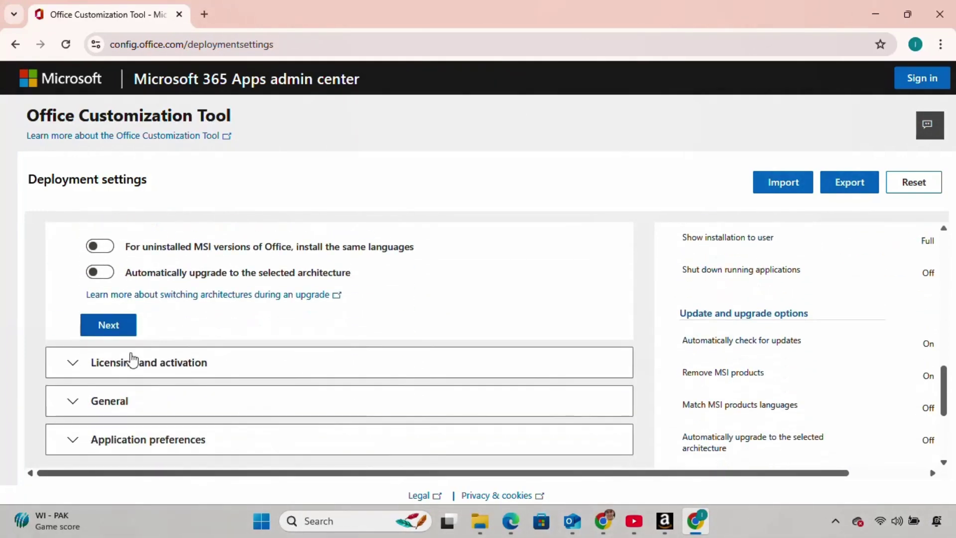
left_click(110, 327)
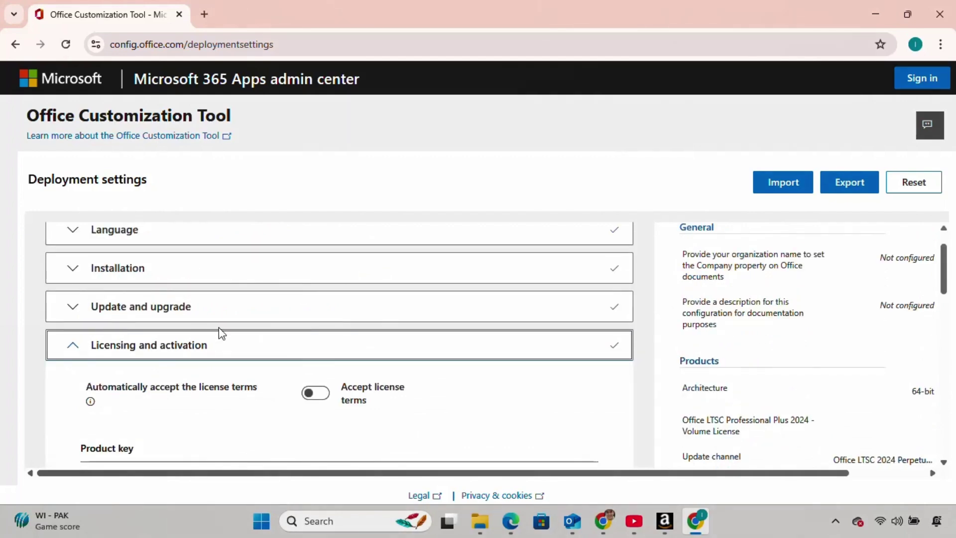
scroll(219, 332, "down", 3)
scroll(219, 331, "down", 1)
scroll(219, 332, "down", 3)
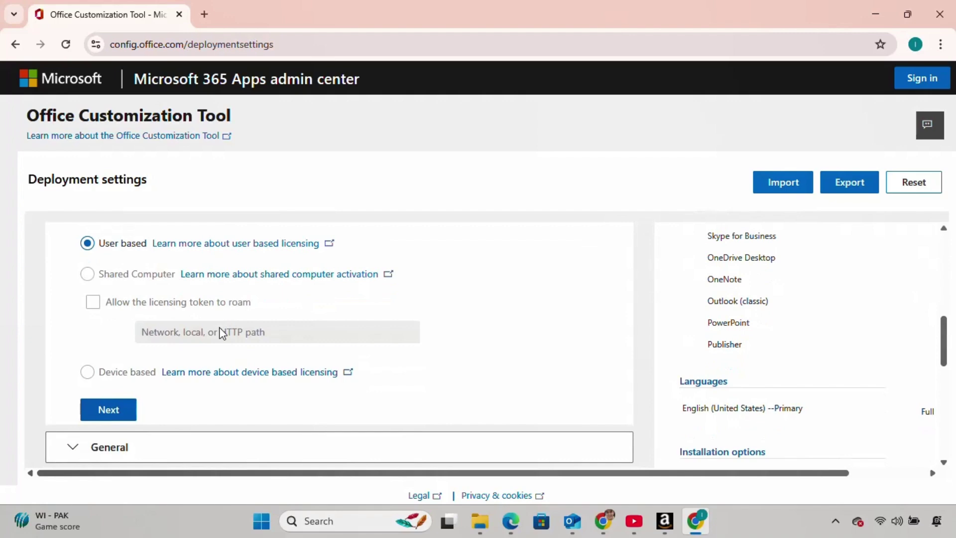
left_click(112, 409)
scroll(166, 383, "down", 4)
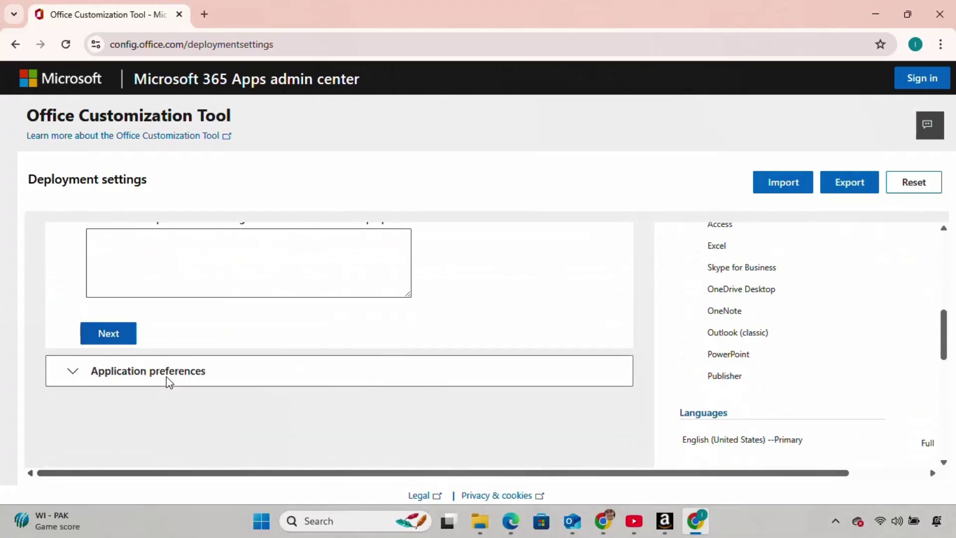
left_click(109, 333)
scroll(123, 340, "down", 4)
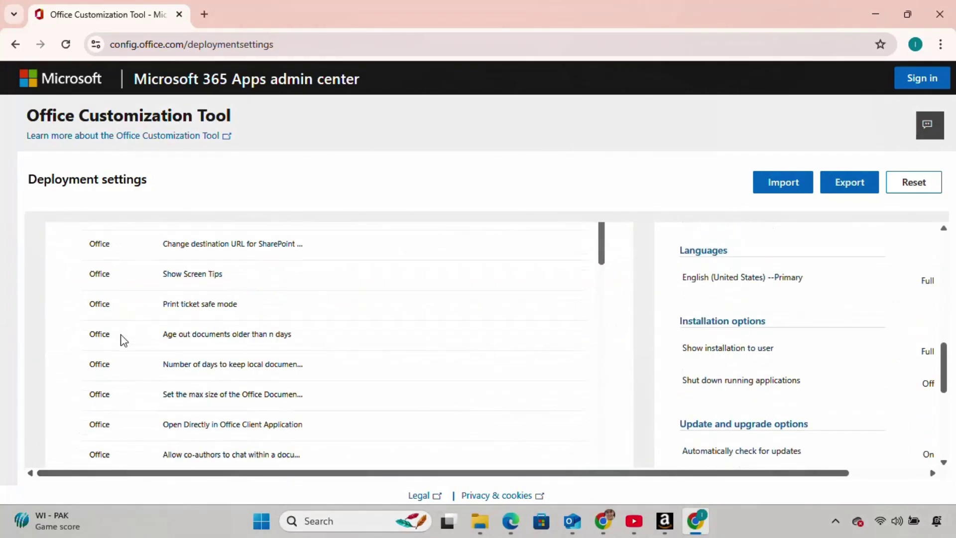
scroll(123, 340, "down", 1)
scroll(45, 358, "down", 3)
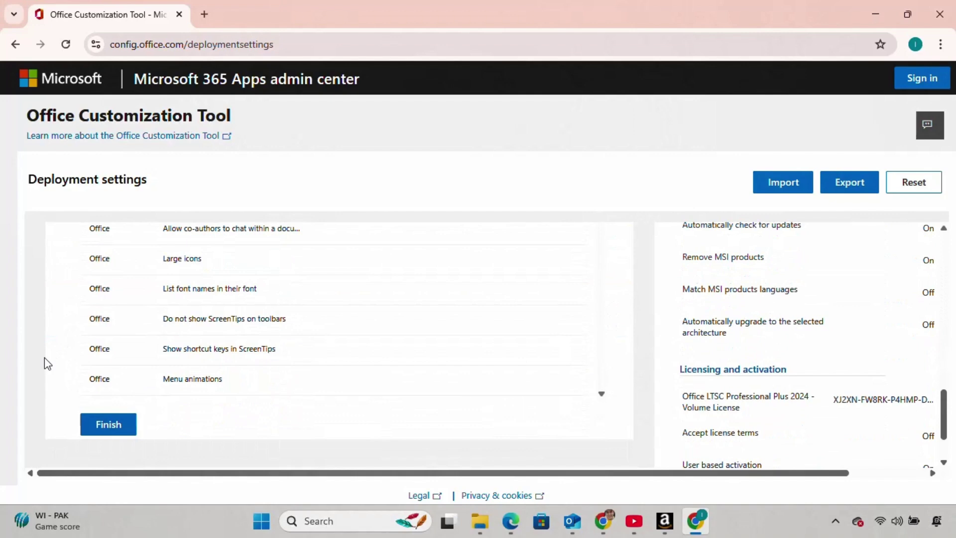
left_click(109, 424)
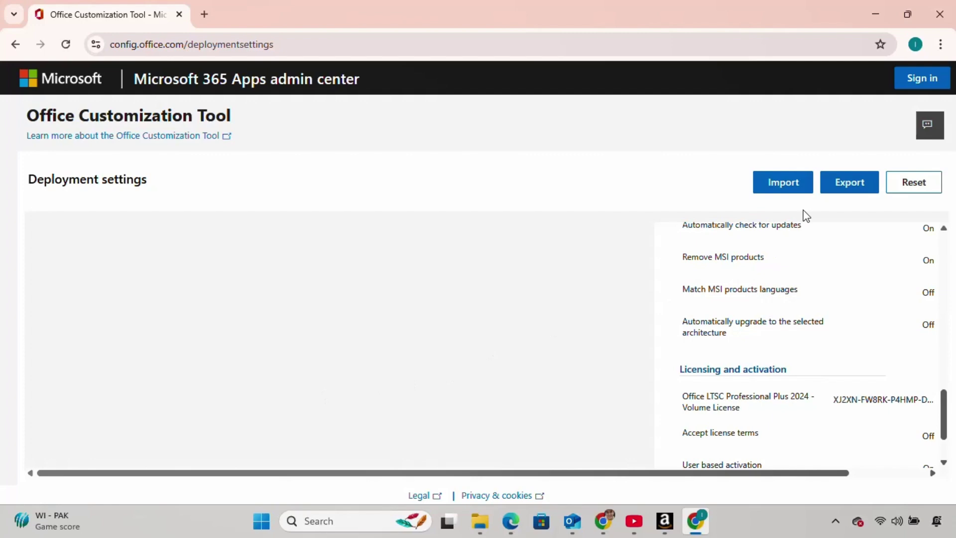
Keep Office Open XML as the default file format for the export
left_click(848, 188)
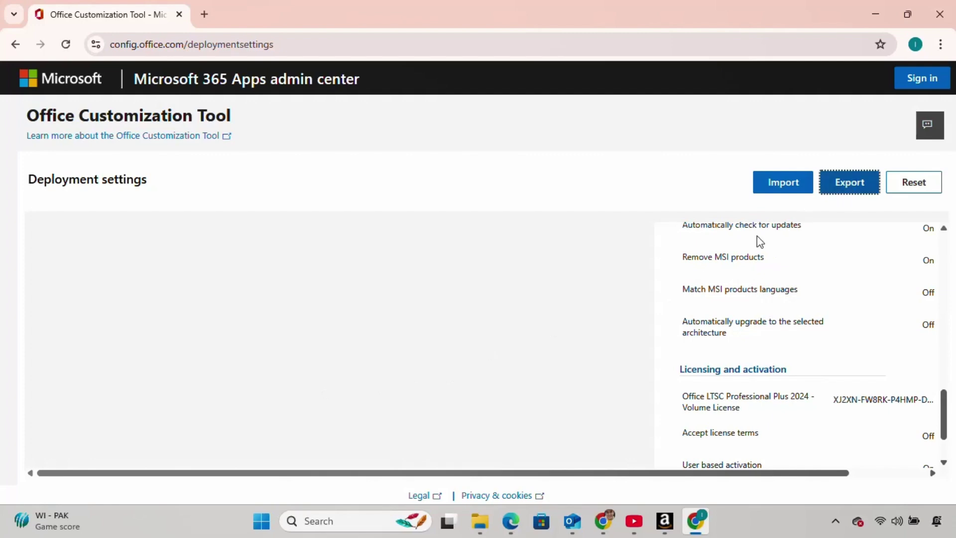
left_click(256, 282)
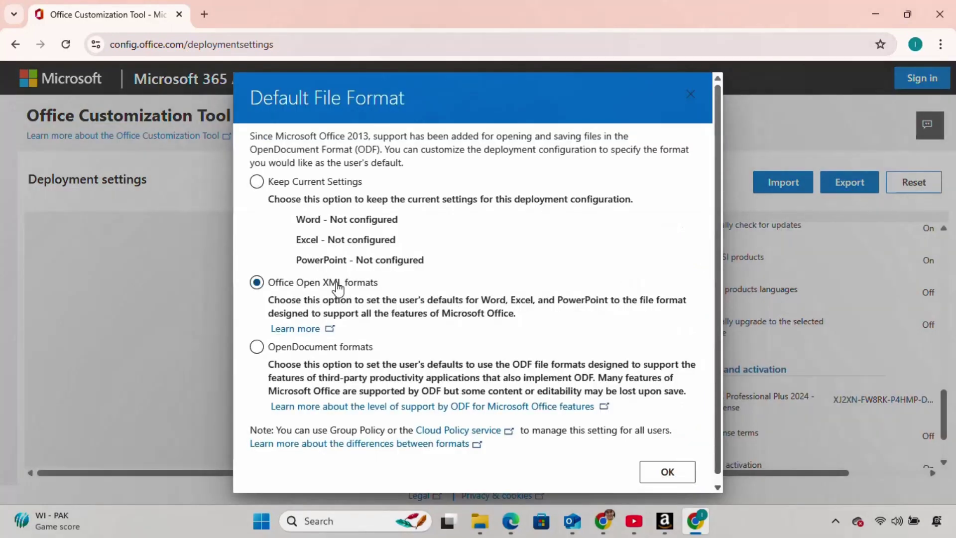
left_click(668, 472)
Accept the license terms and export the settings as Configuration.xml
left_click(541, 340)
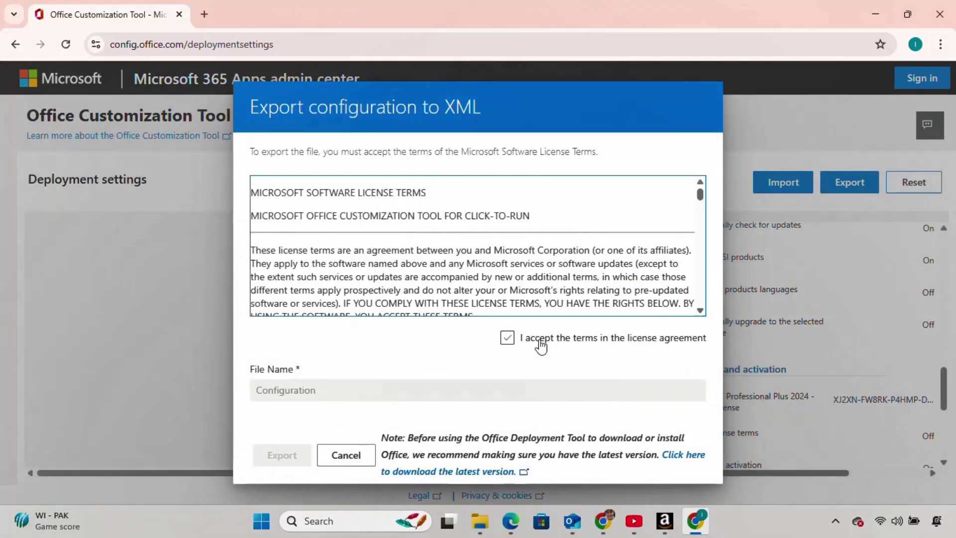
left_click(541, 344)
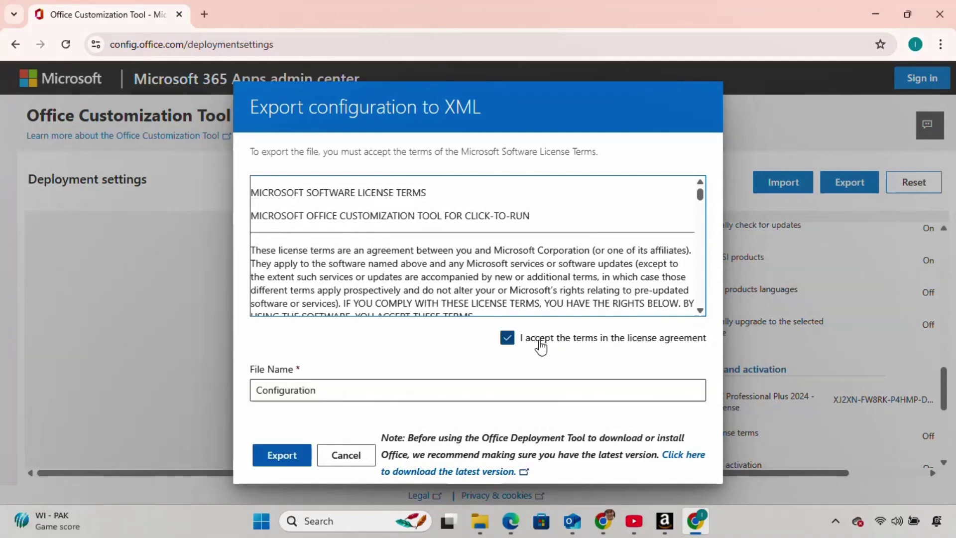
key("Tab")
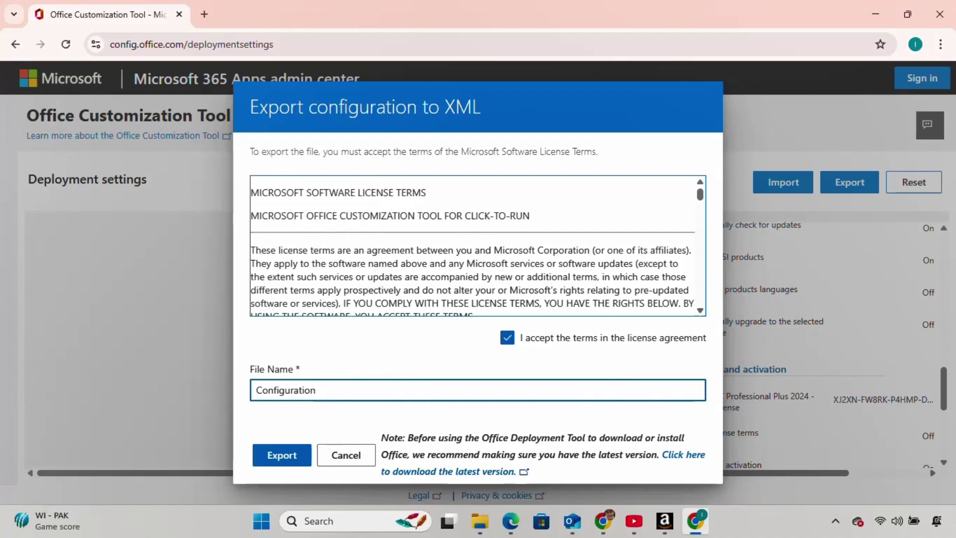
left_click(282, 456)
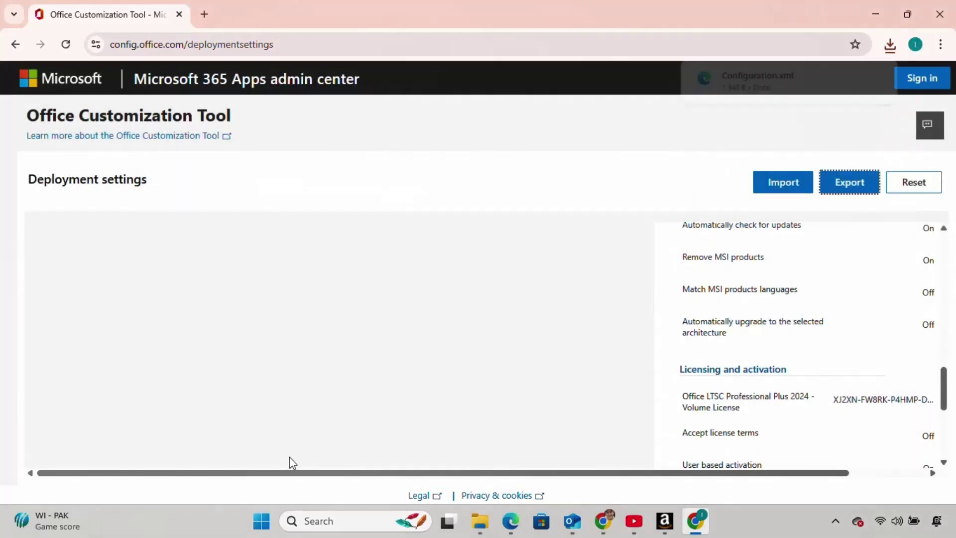
In Downloads, make a new folder named 'word' and drag Configuration.xml into it
left_click(481, 521)
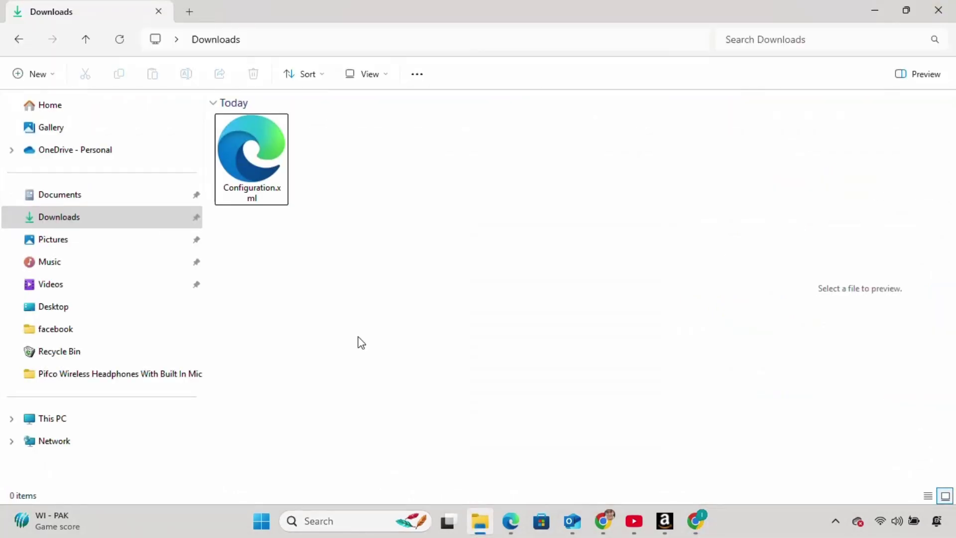
left_click(252, 158)
left_click(429, 164)
right_click(429, 163)
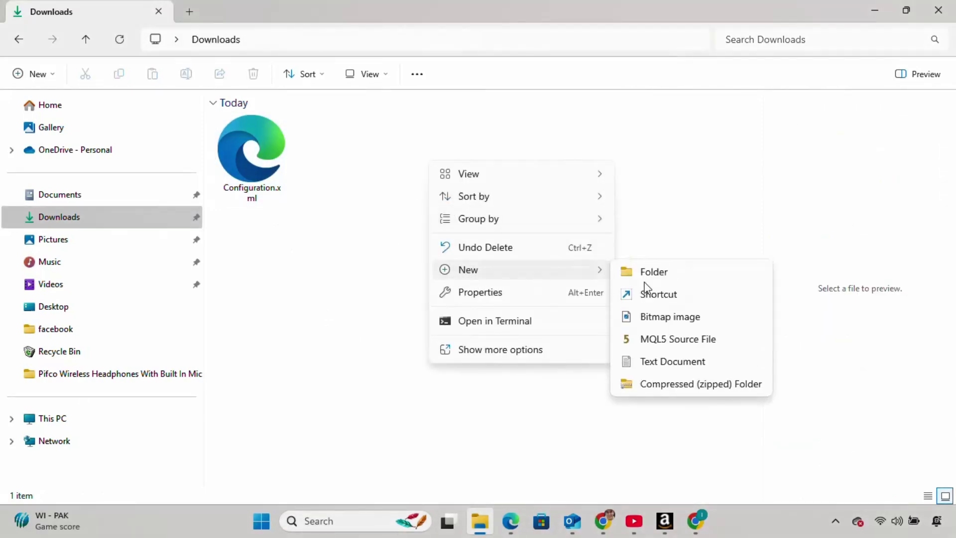
left_click(649, 272)
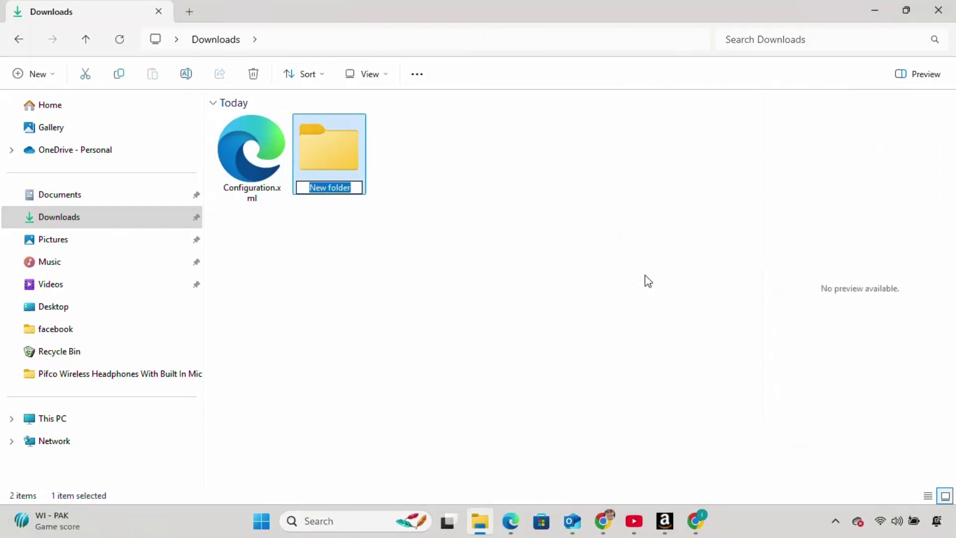
type("word")
key("Return")
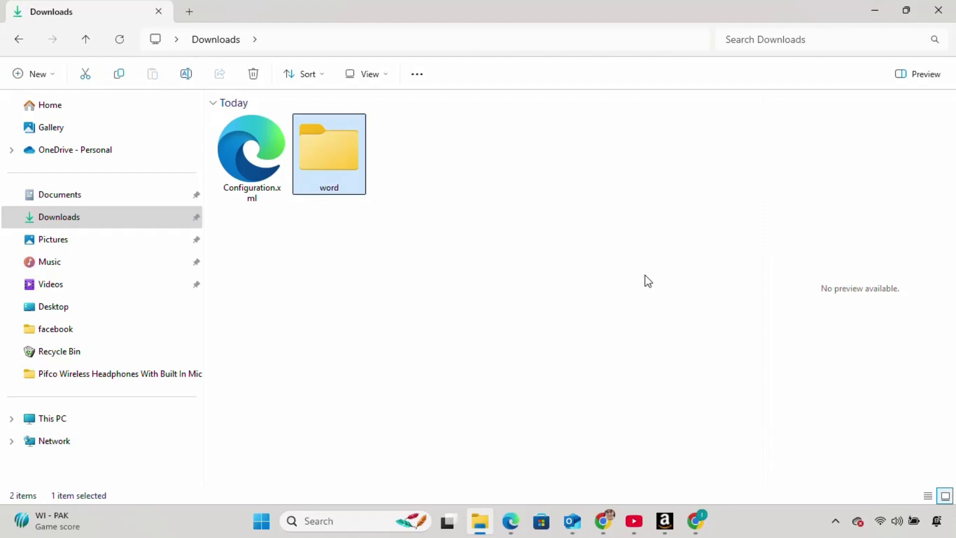
left_click(250, 154)
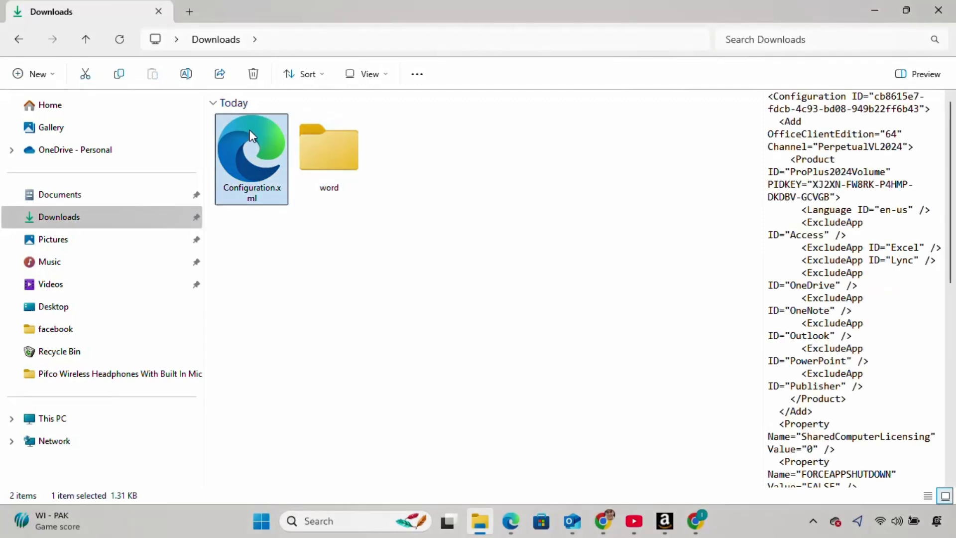
left_click_drag(249, 154, 329, 150)
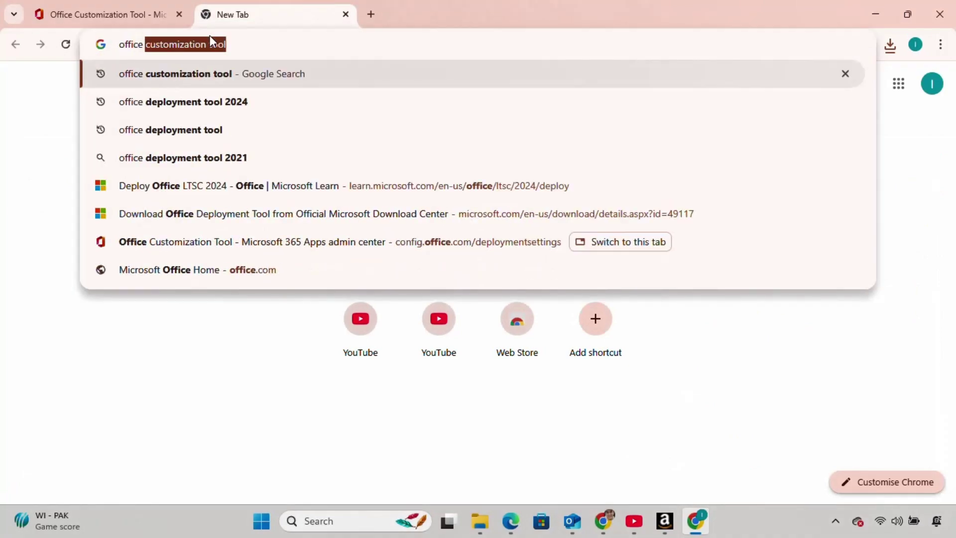
type("de")
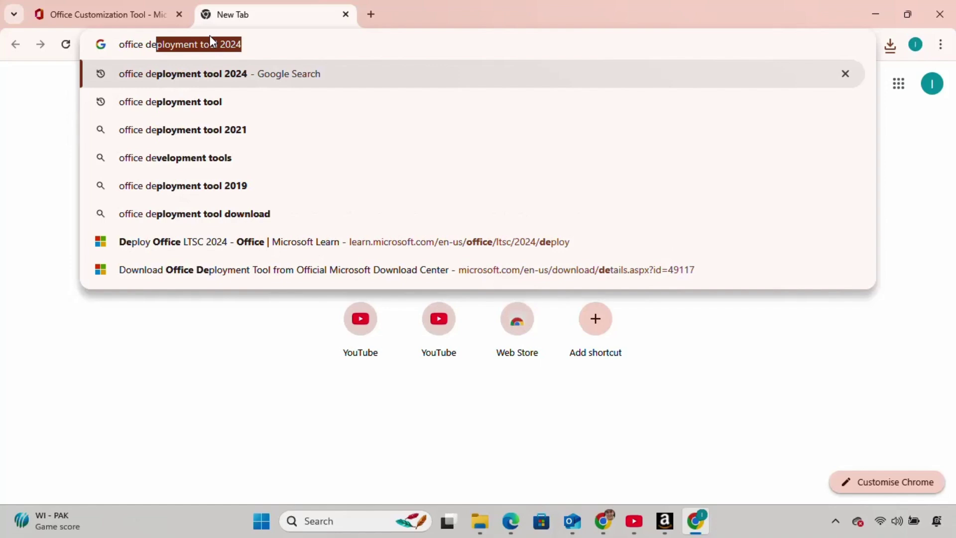
Search 'office deployment tool' and download officedeploymenttool_18925-20138.exe from Microsoft's Download Center
key("End")
key("BackSpace")
key("BackSpace")
key("BackSpace")
key("BackSpace")
key("BackSpace")
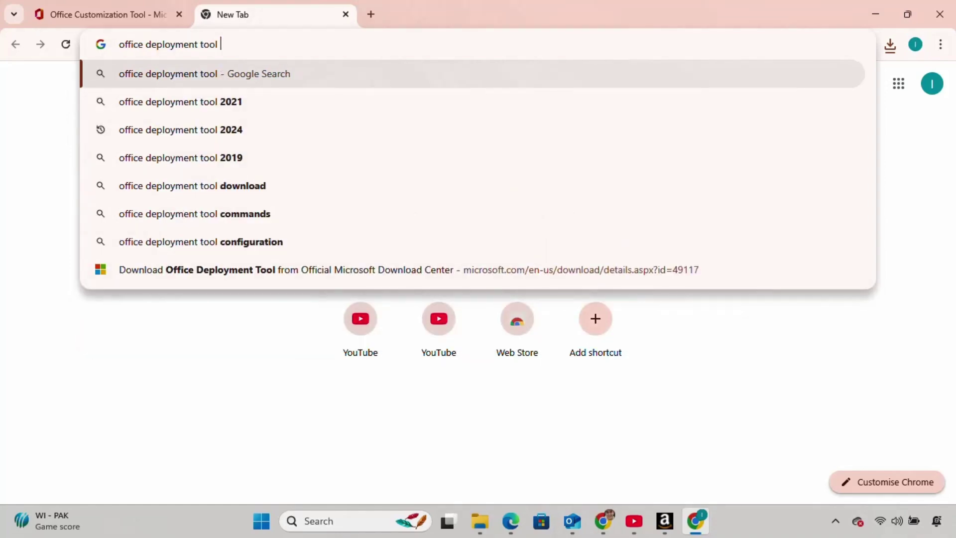
key("Return")
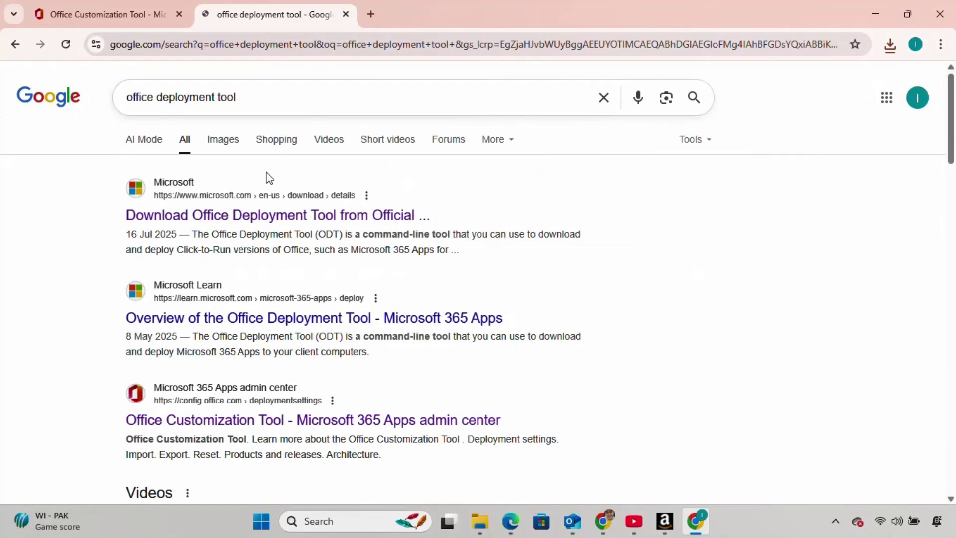
left_click(235, 216)
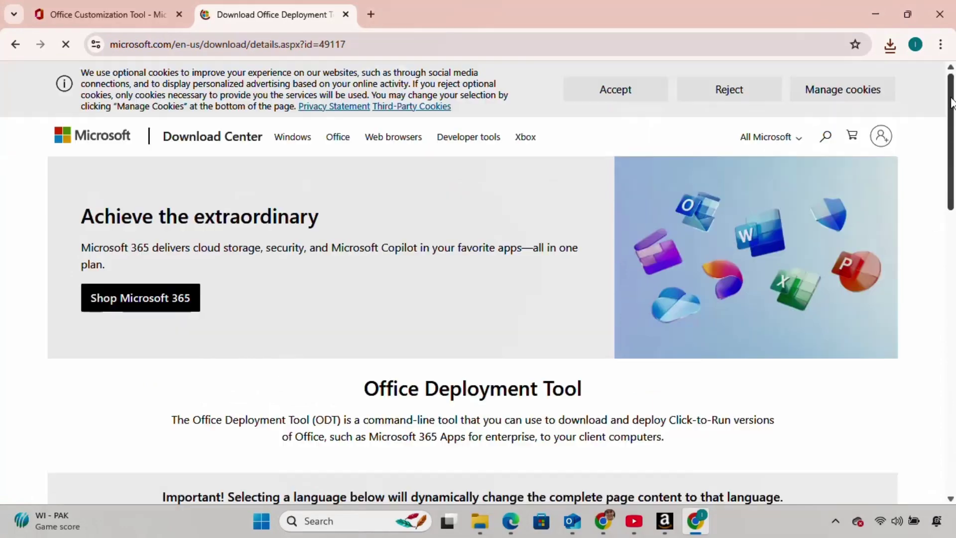
left_click_drag(950, 96, 953, 180)
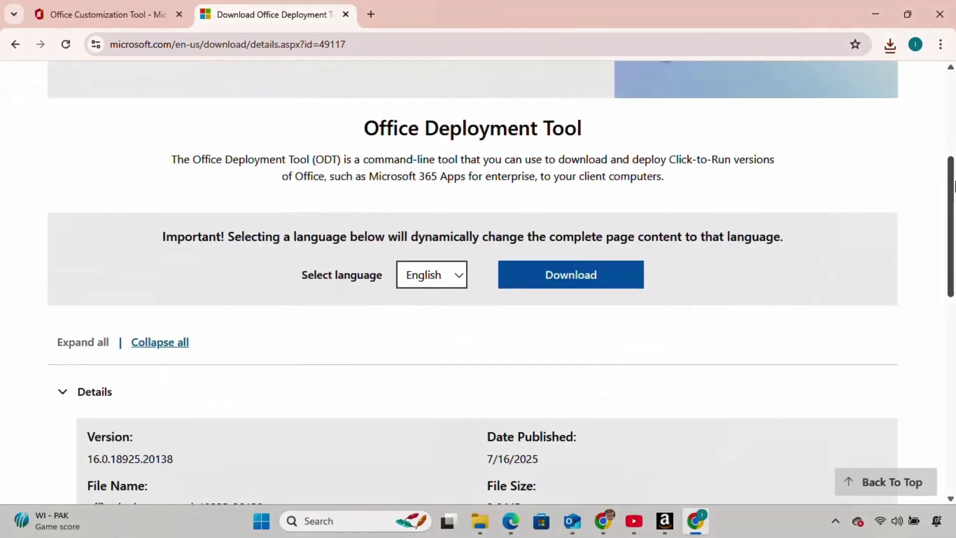
left_click(560, 276)
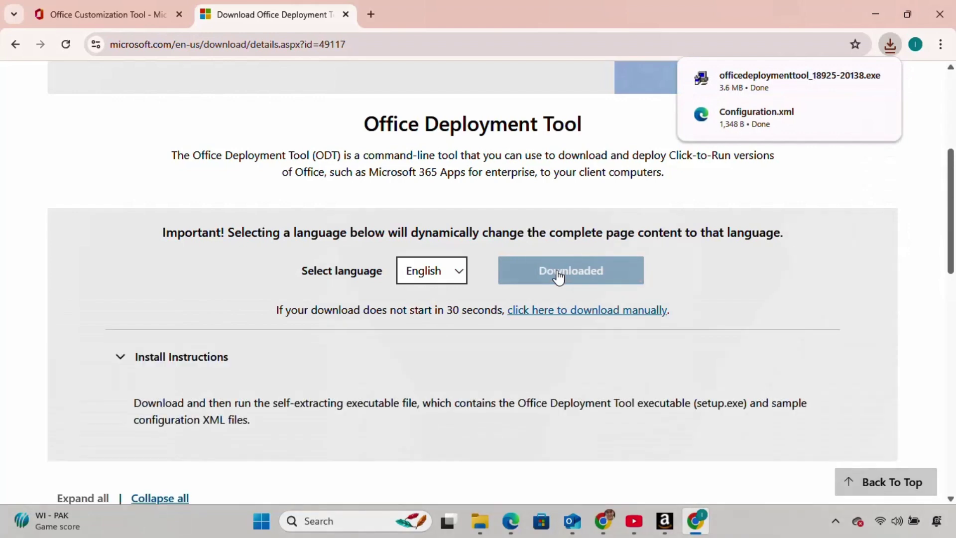
Run the officedeploymenttool exe from Downloads and accept its license terms
left_click(480, 520)
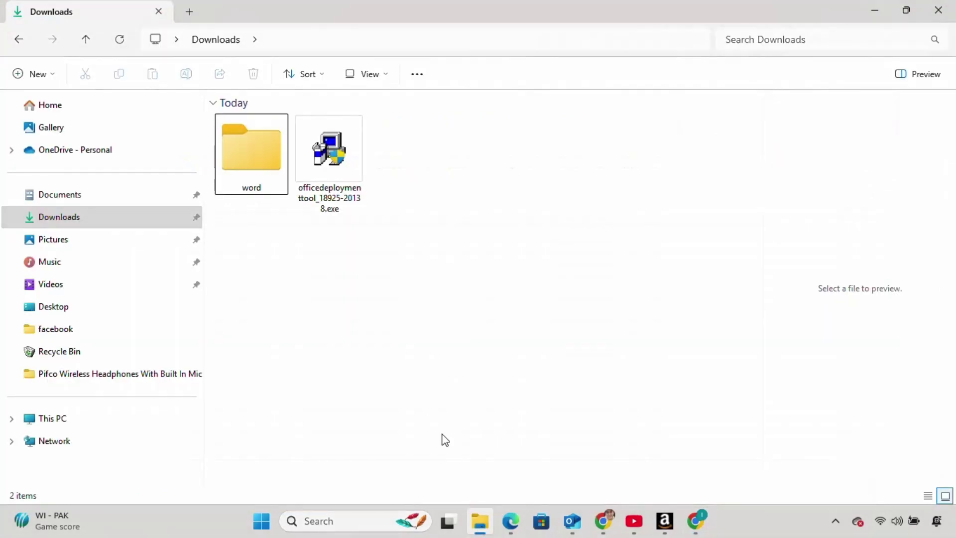
left_click(329, 160)
double_click(329, 160)
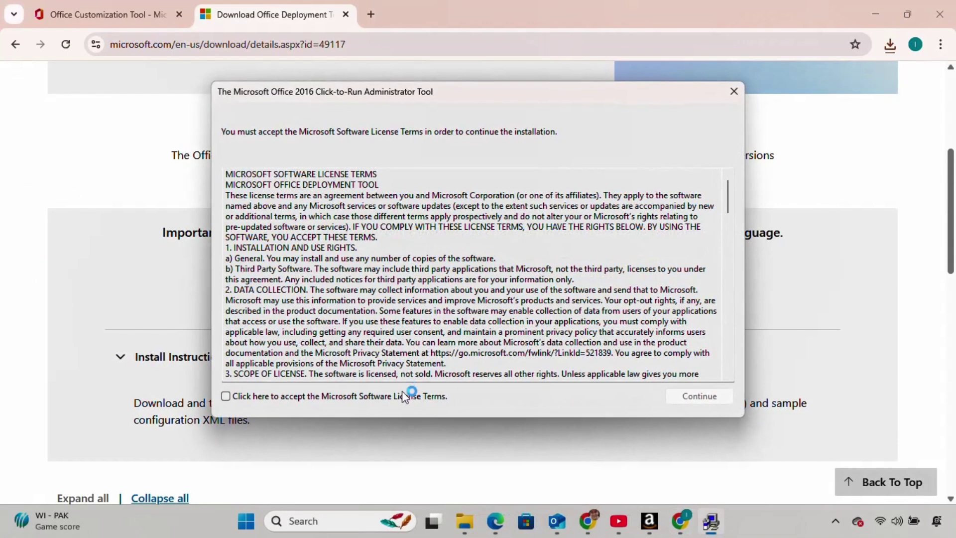
left_click(225, 396)
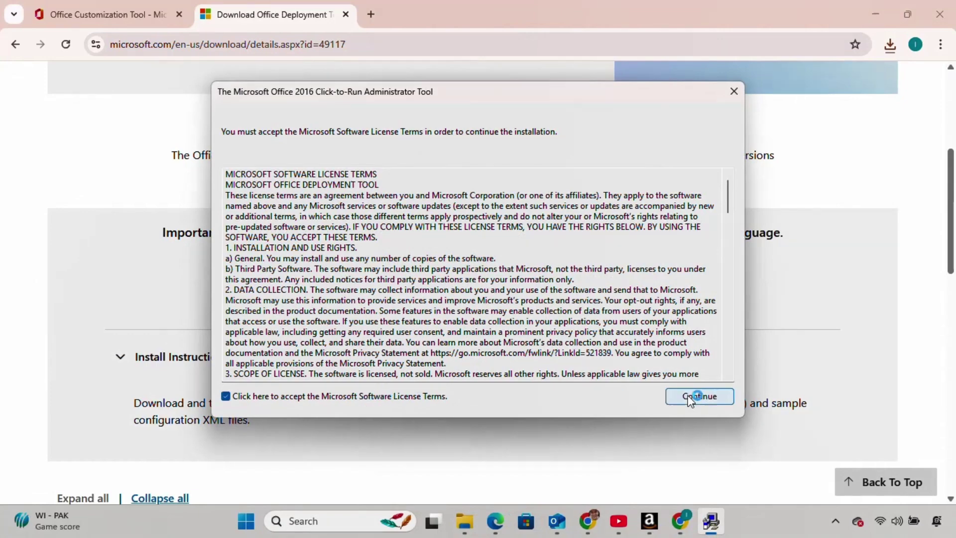
left_click(699, 396)
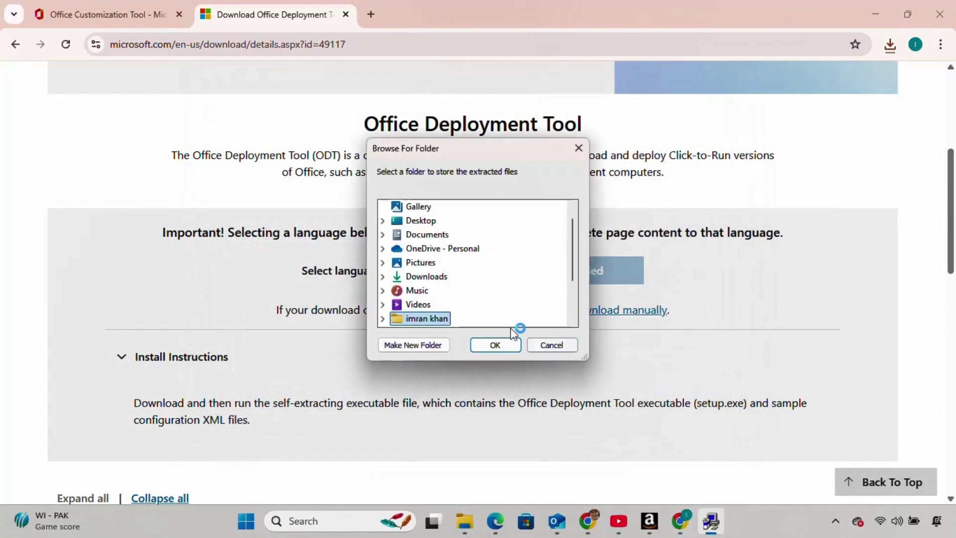
Extract the deployment tool files into Downloads and dismiss the success message
double_click(437, 276)
left_click(496, 346)
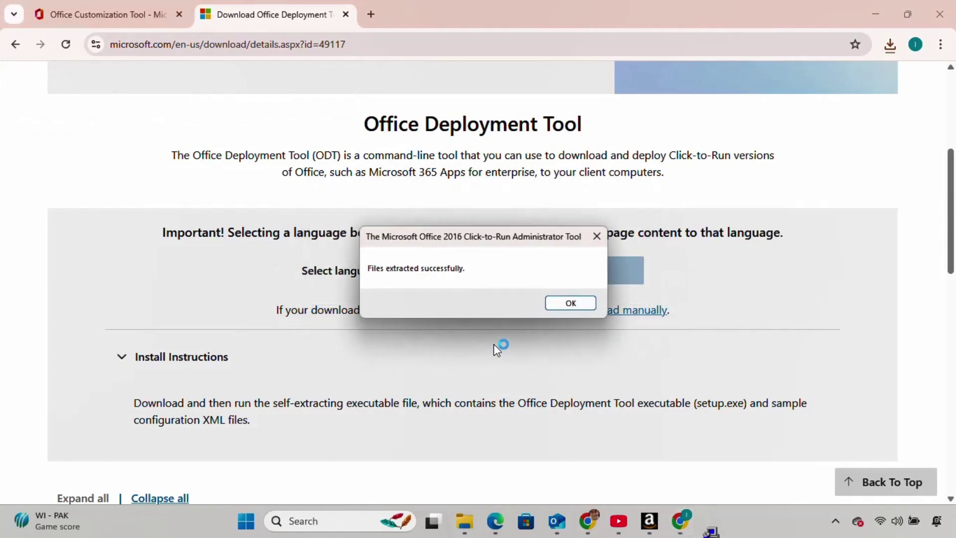
left_click(571, 303)
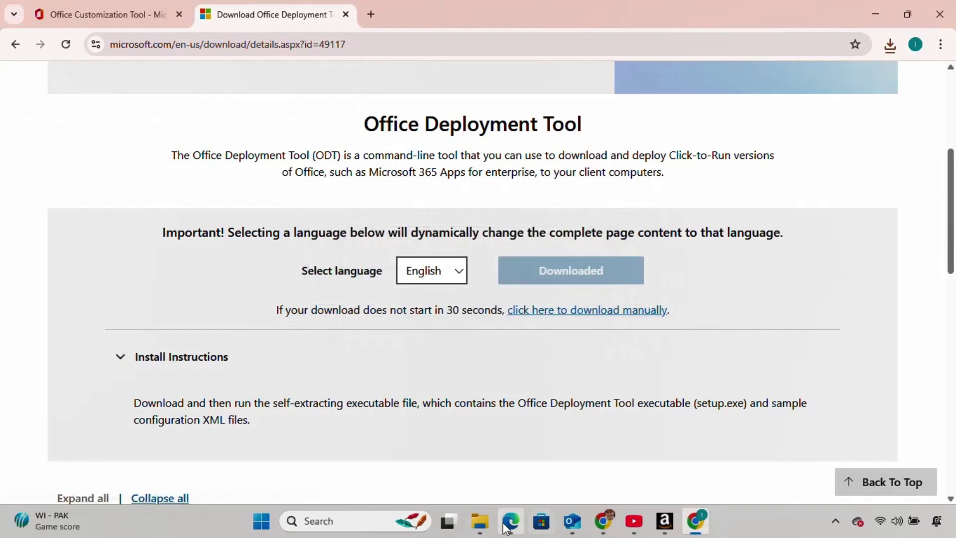
Drag setup.exe from Downloads into the 'word' folder
left_click(481, 521)
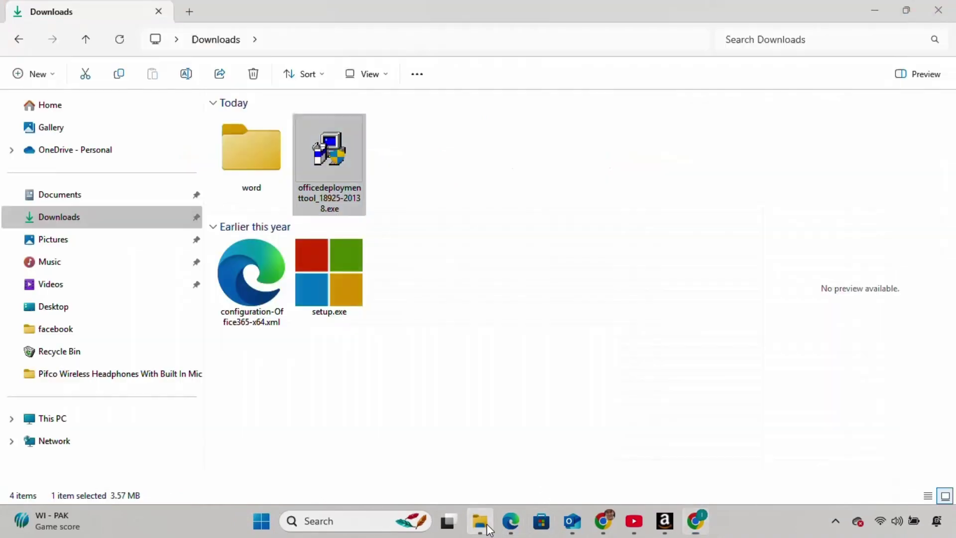
left_click(519, 356)
left_click(344, 275)
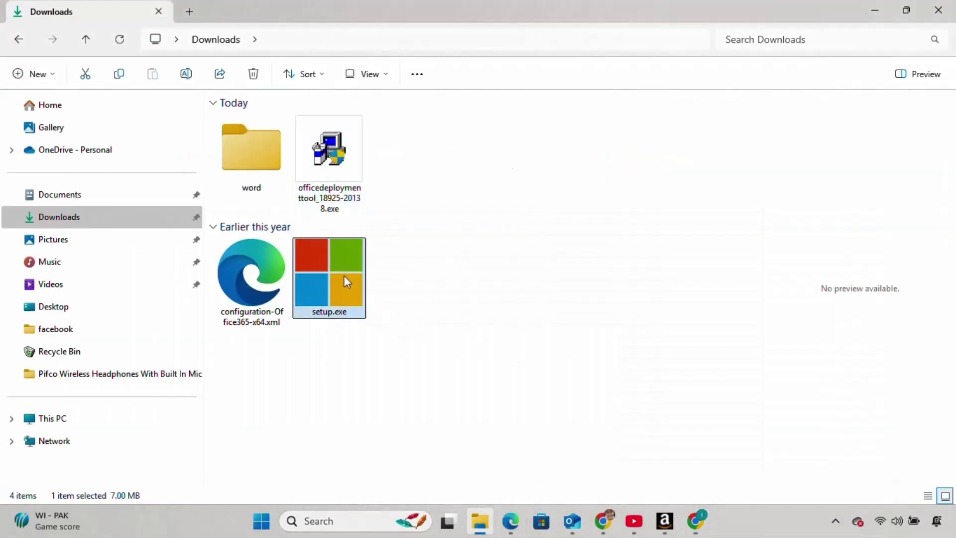
left_click_drag(346, 303, 266, 175)
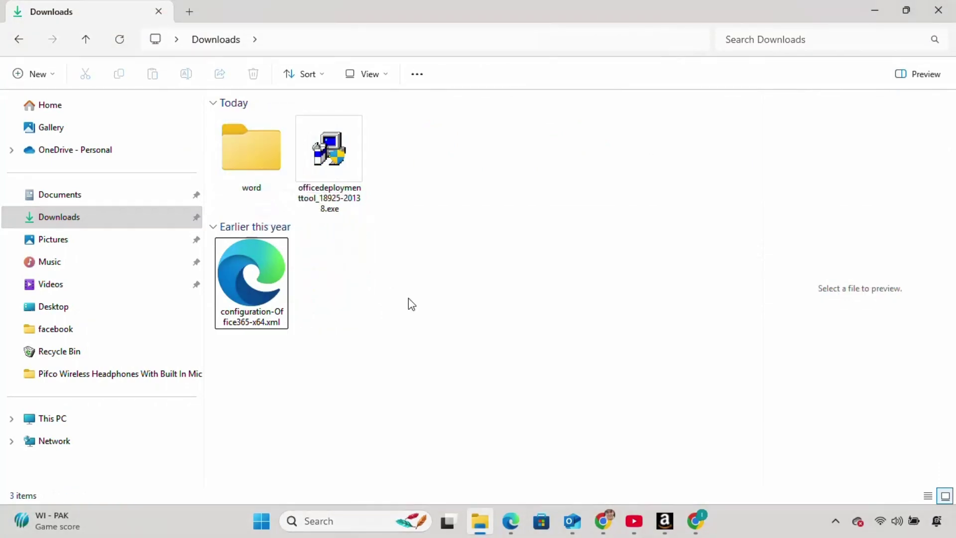
Open the 'word' folder and view its full path in the address bar
double_click(257, 173)
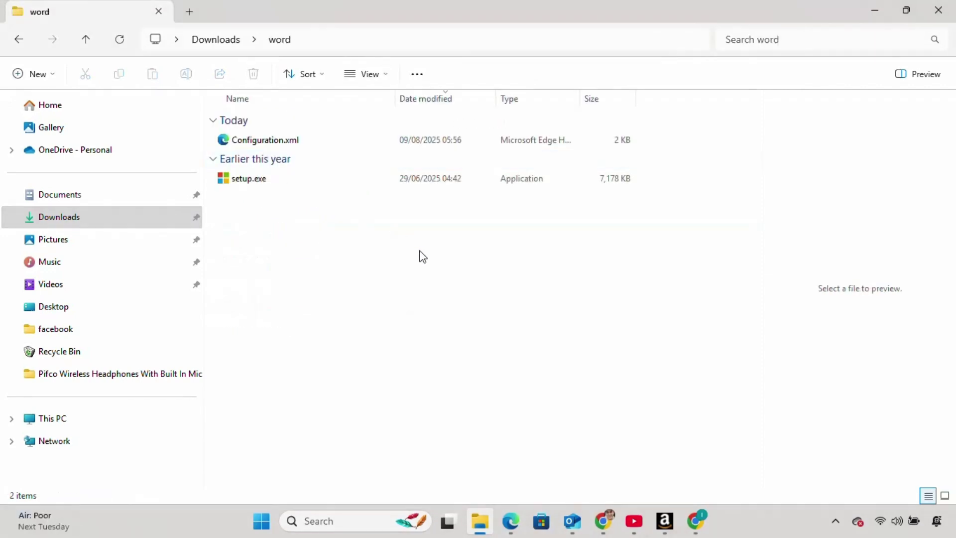
left_click(383, 39)
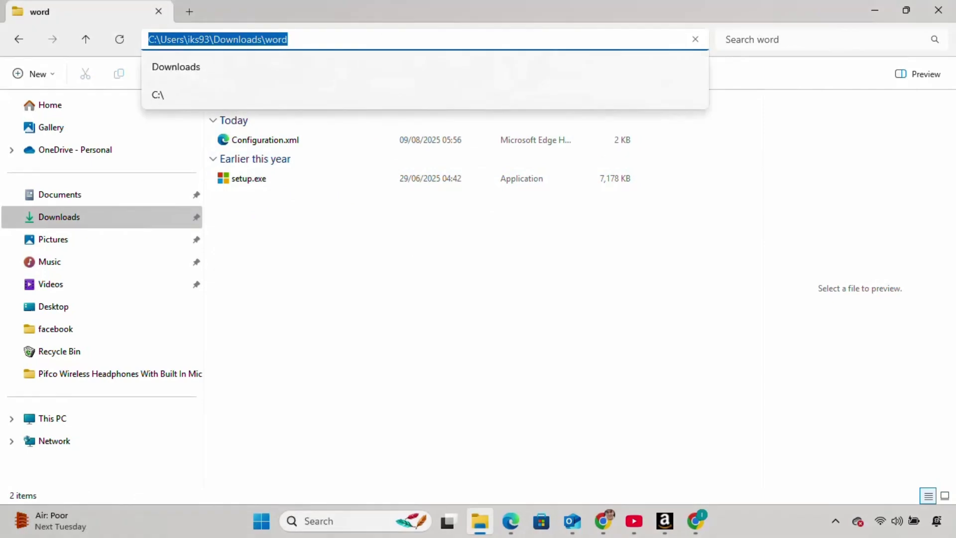
left_click(397, 284)
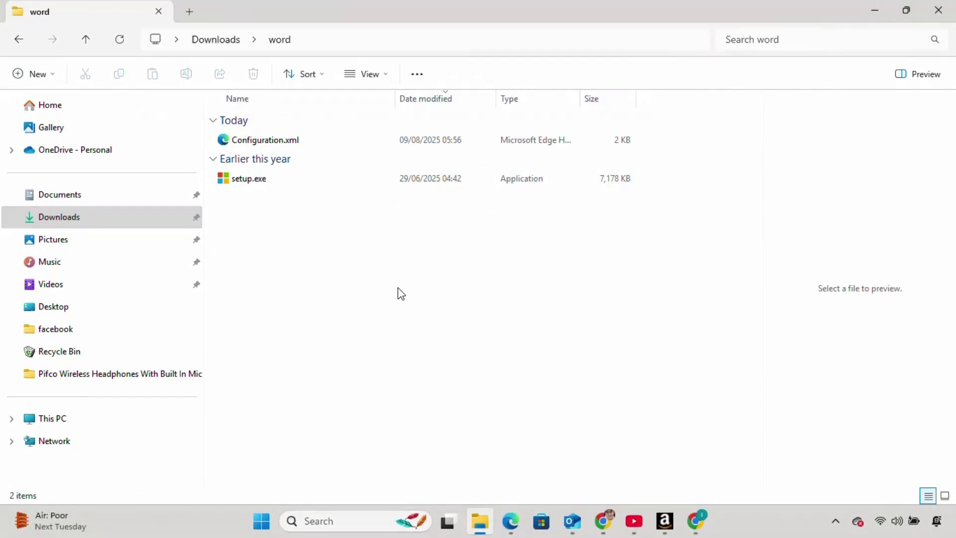
left_click(351, 520)
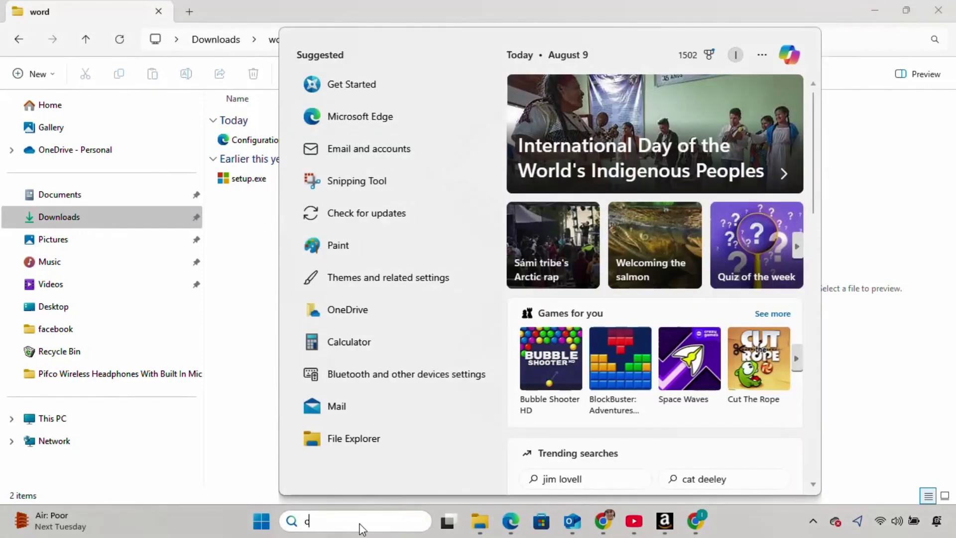
type("cmd")
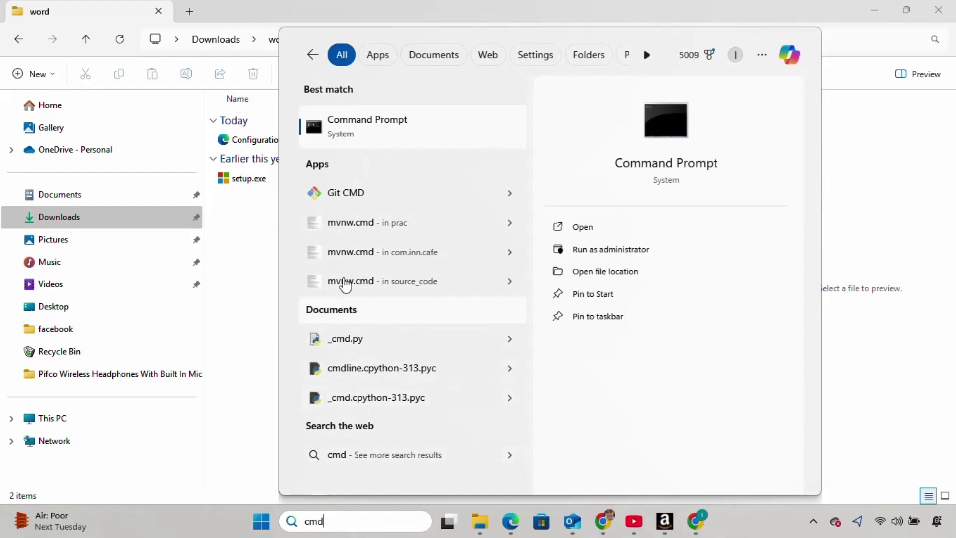
Launch Command Prompt as administrator and change directory to the Downloads\word folder
right_click(371, 129)
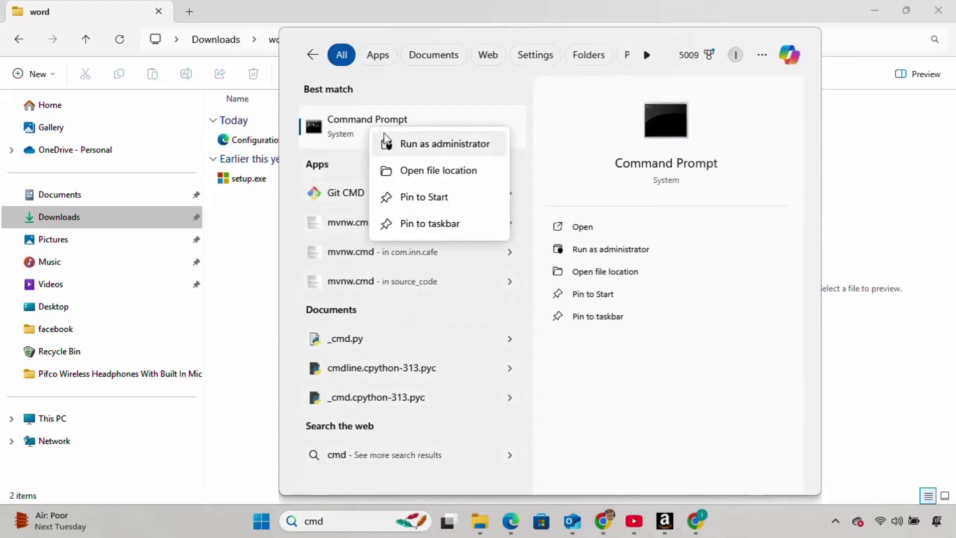
left_click(433, 143)
type("cd")
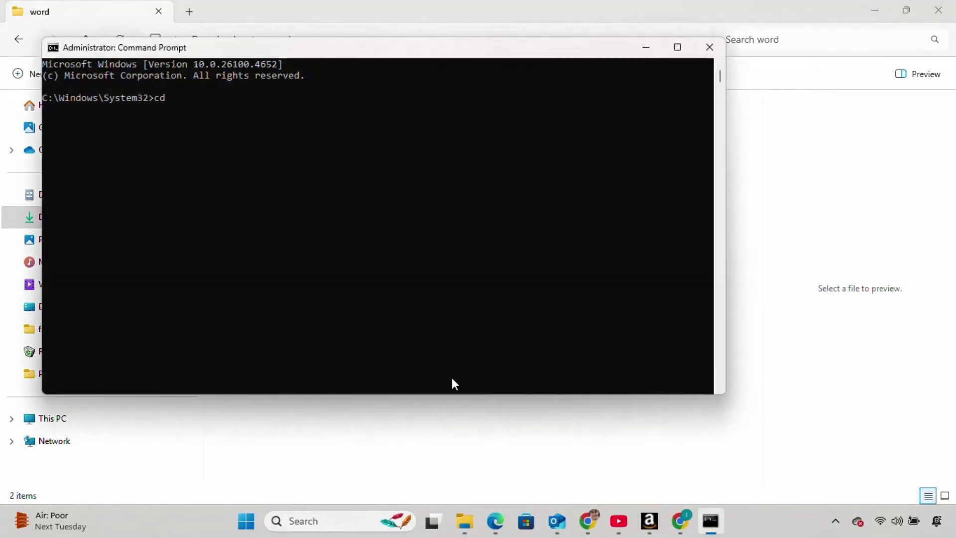
type("C:\\Users\\iks93\\Downloads\\word")
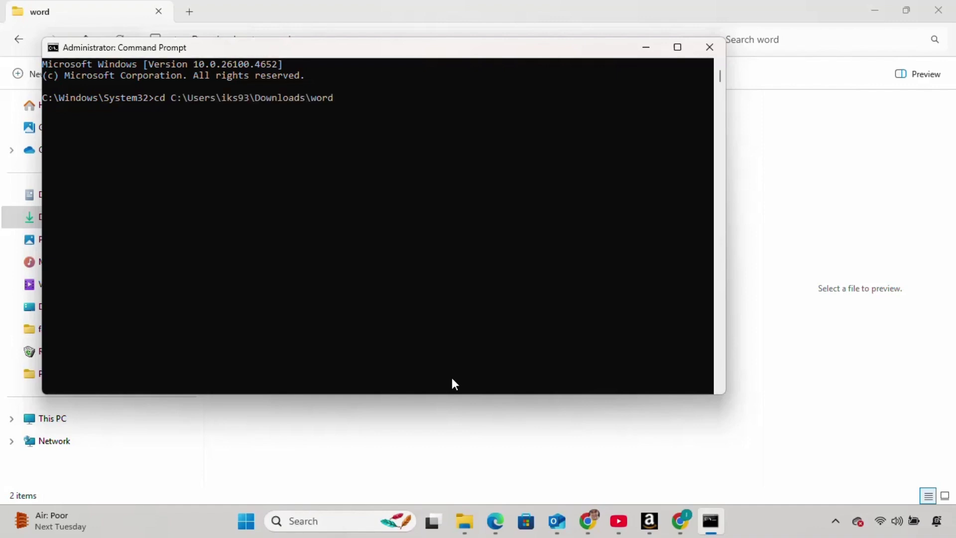
key("Return")
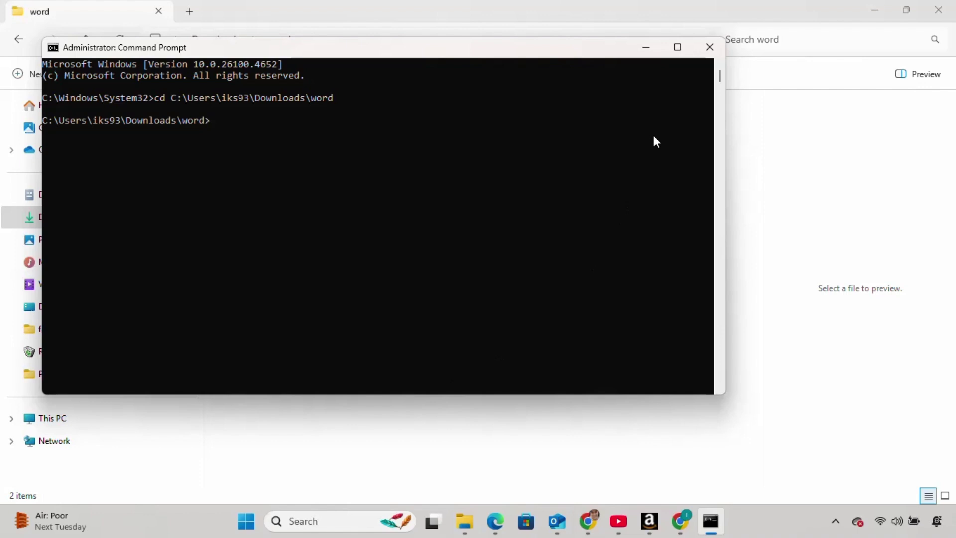
left_click(647, 47)
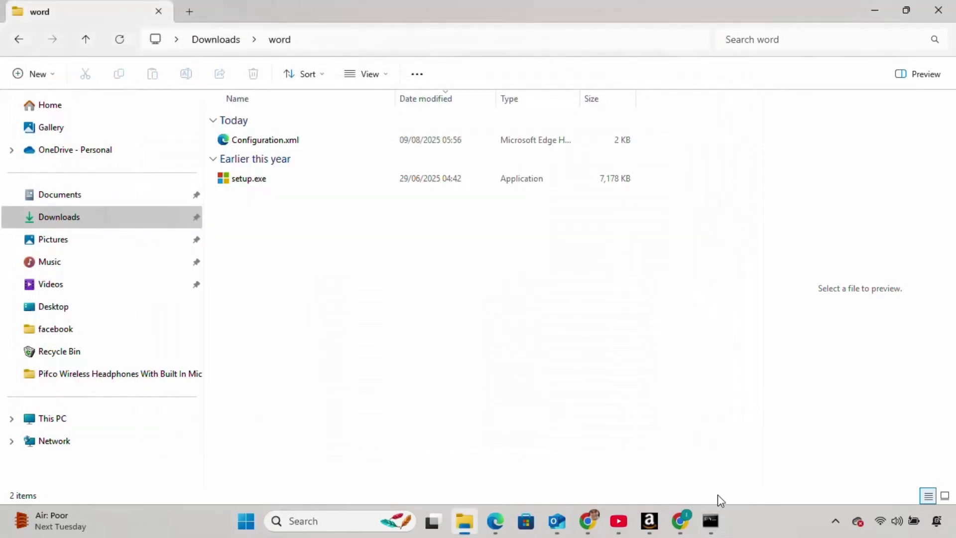
Search for 'office deployment tool 2024' in a new Chrome tab
left_click(680, 521)
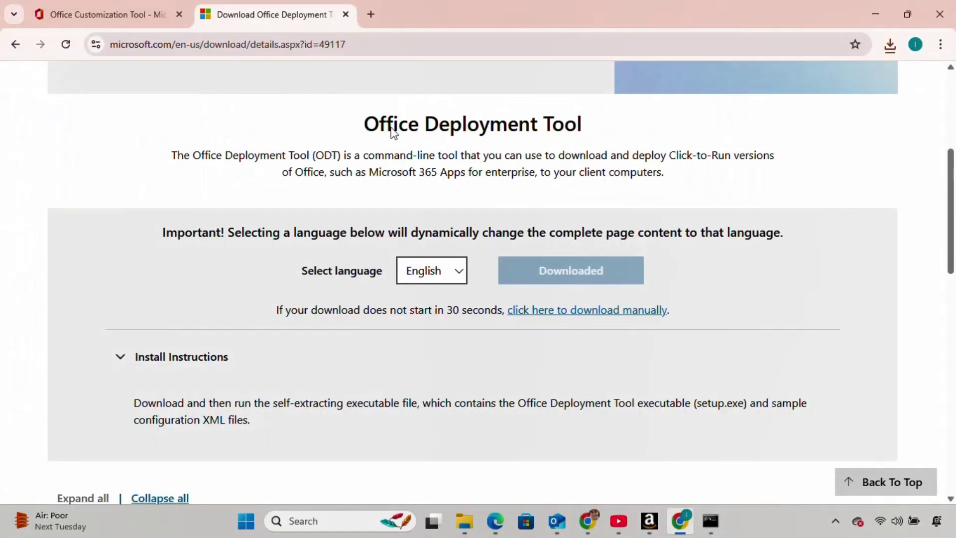
left_click(370, 13)
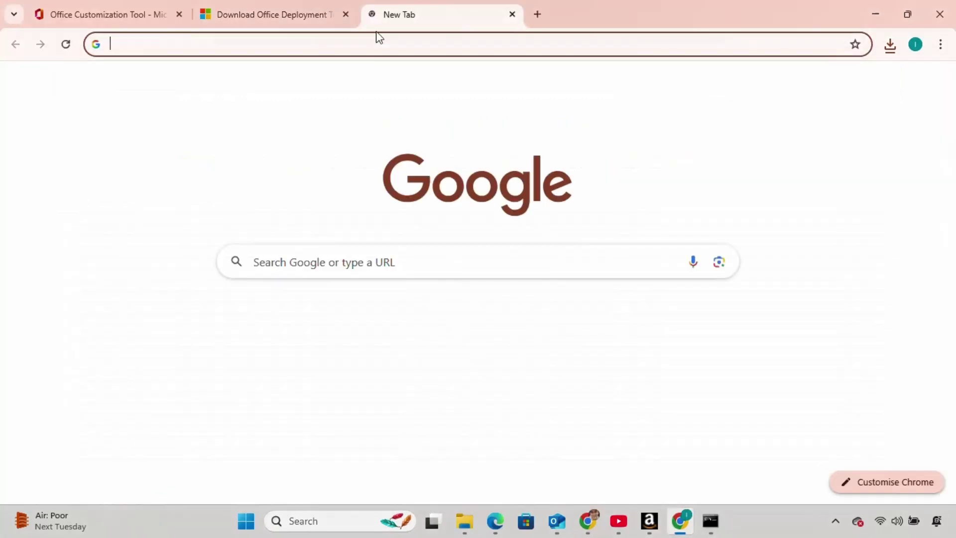
left_click(300, 44)
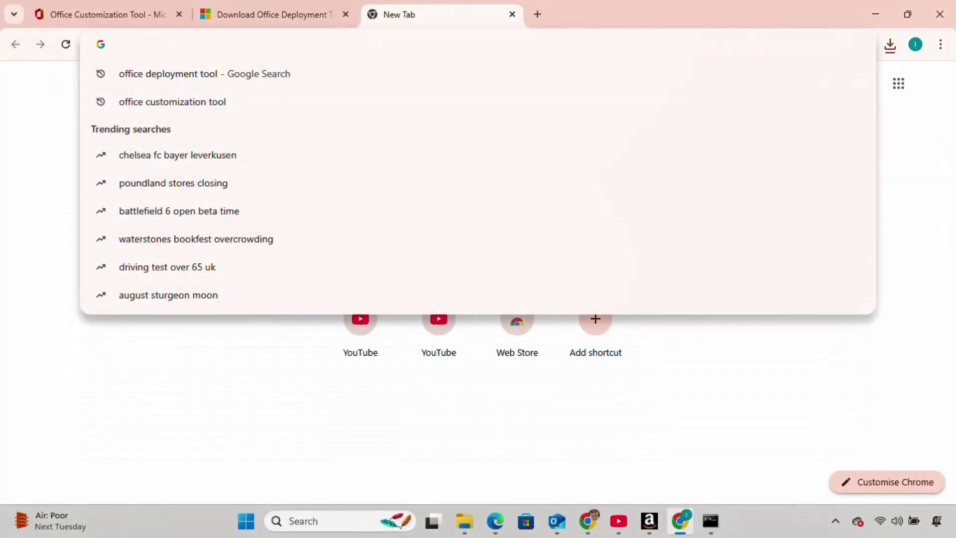
type("o")
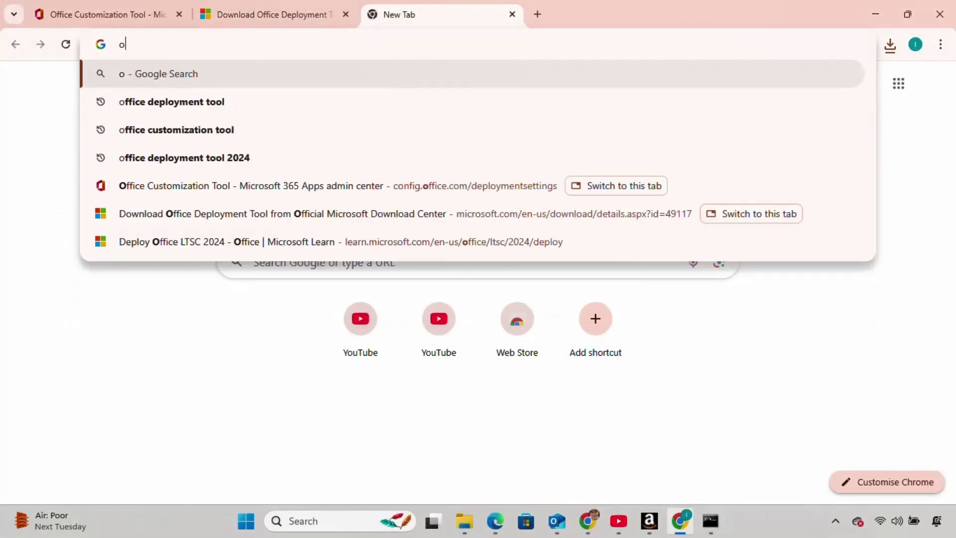
type("fficee")
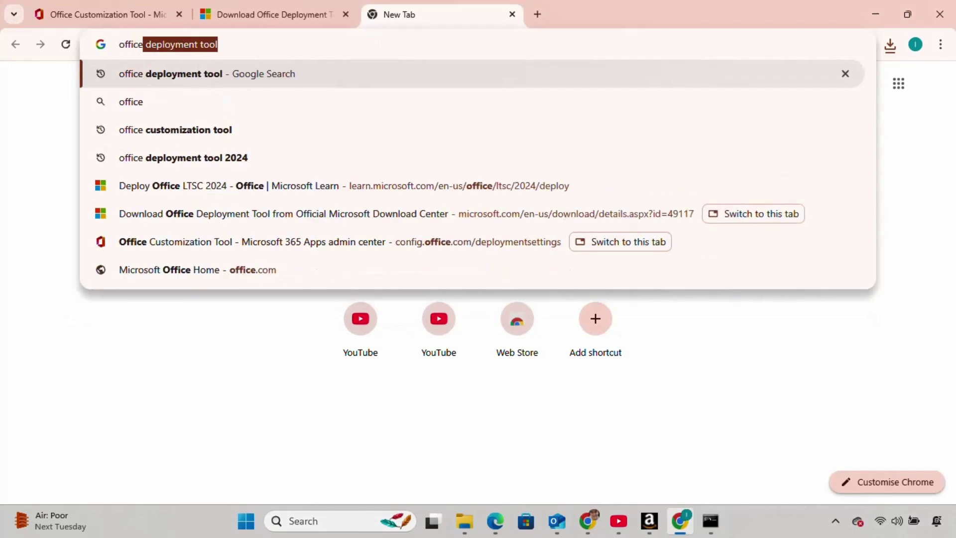
key("Down")
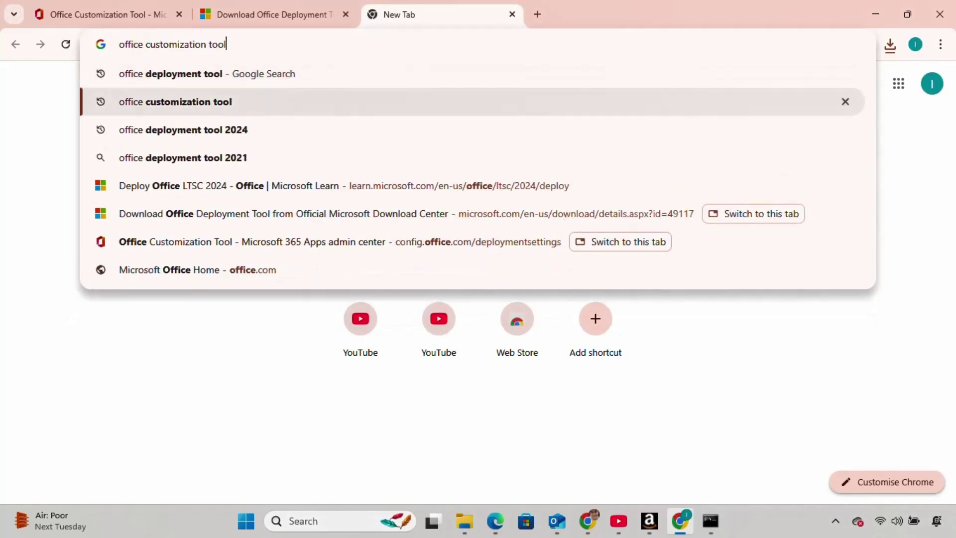
key("Down")
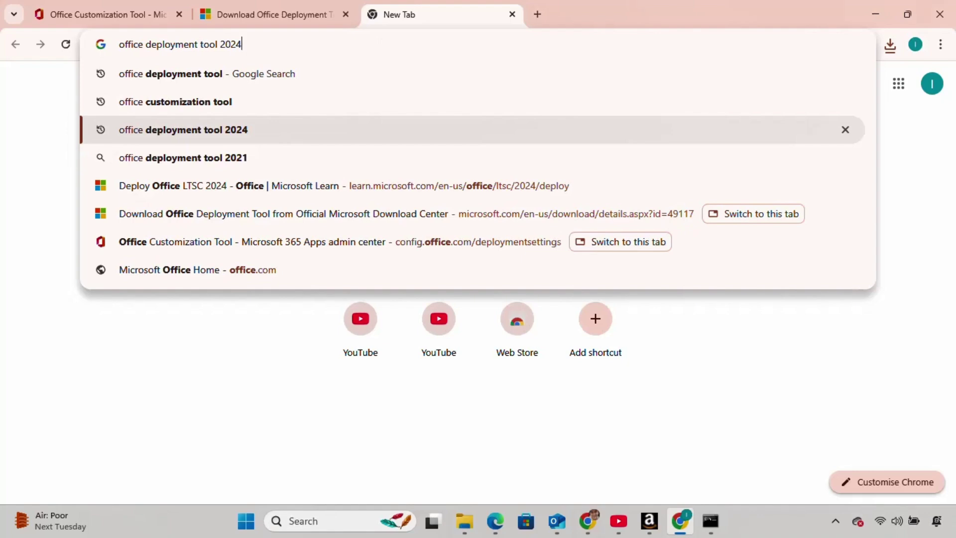
key("Return")
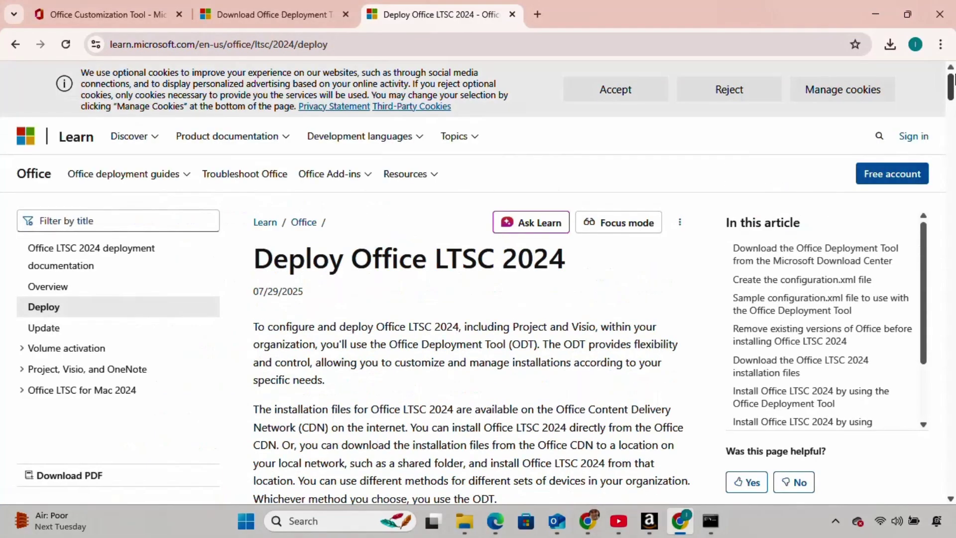
left_click_drag(950, 69, 951, 357)
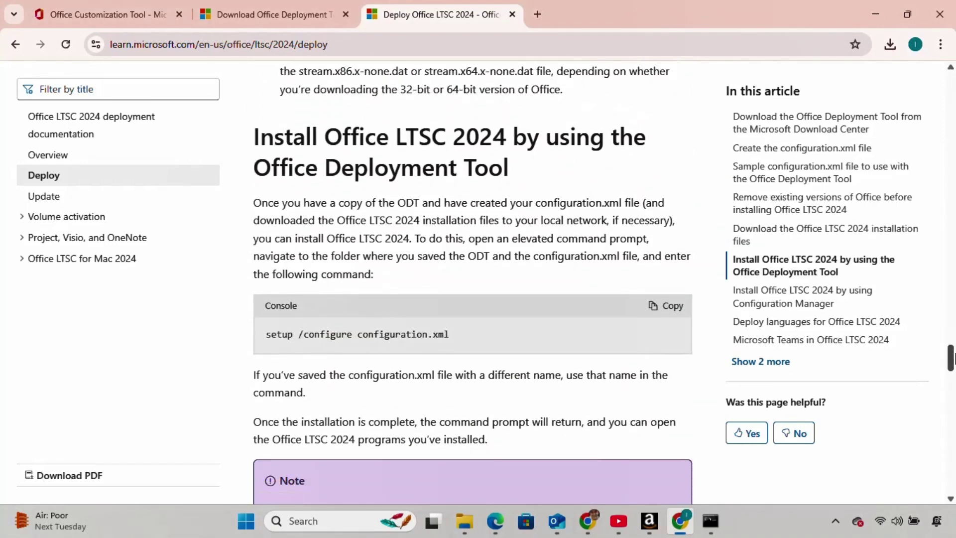
Copy the setup /configure configuration.xml command from the Install Office LTSC 2024 section
left_click_drag(511, 168, 247, 138)
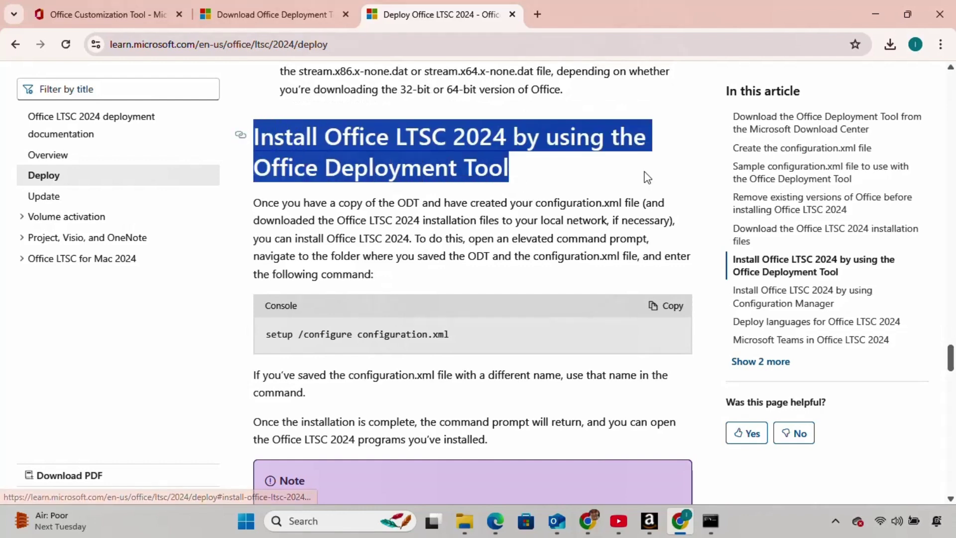
left_click(665, 307)
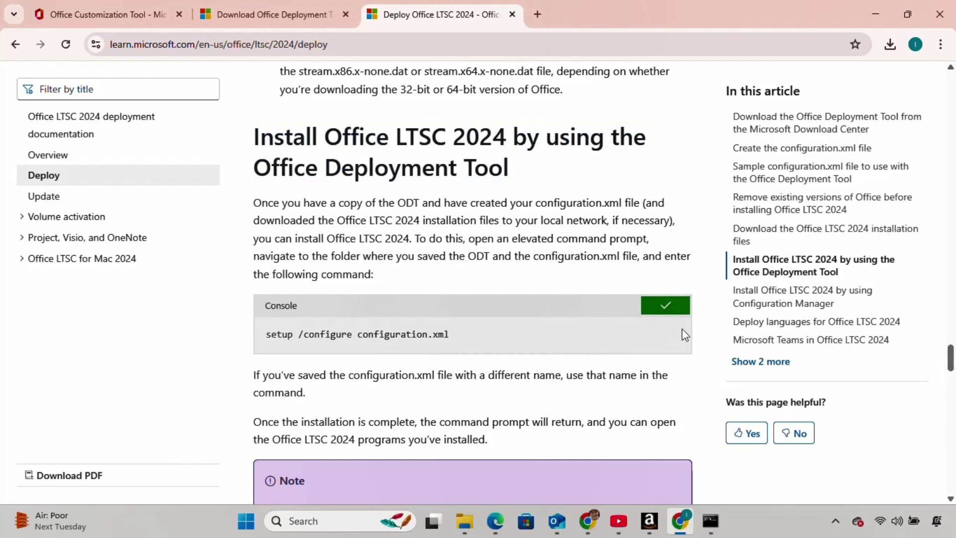
left_click(711, 521)
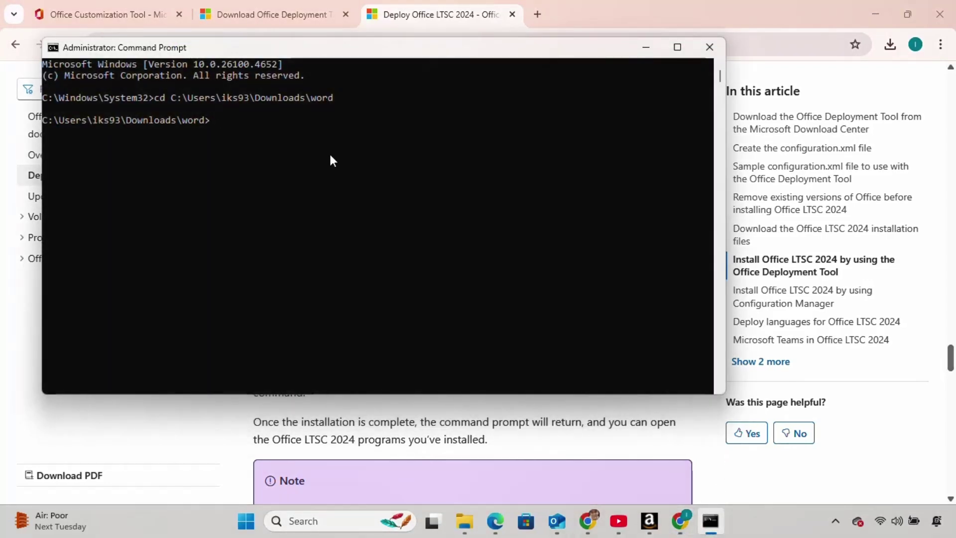
Run 'setup /configure configuration.xml' to install Office, then dismiss the all-set message
right_click(227, 121)
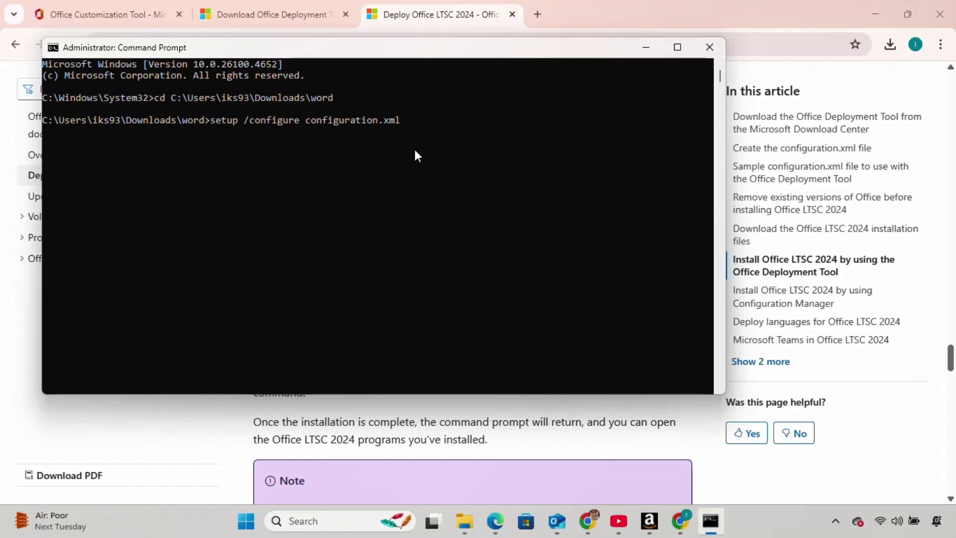
key("Return")
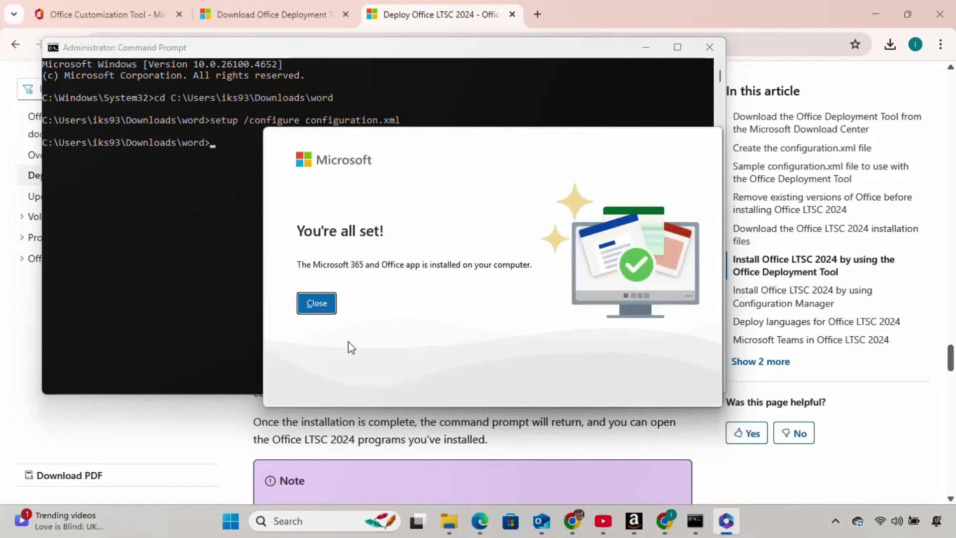
left_click(317, 304)
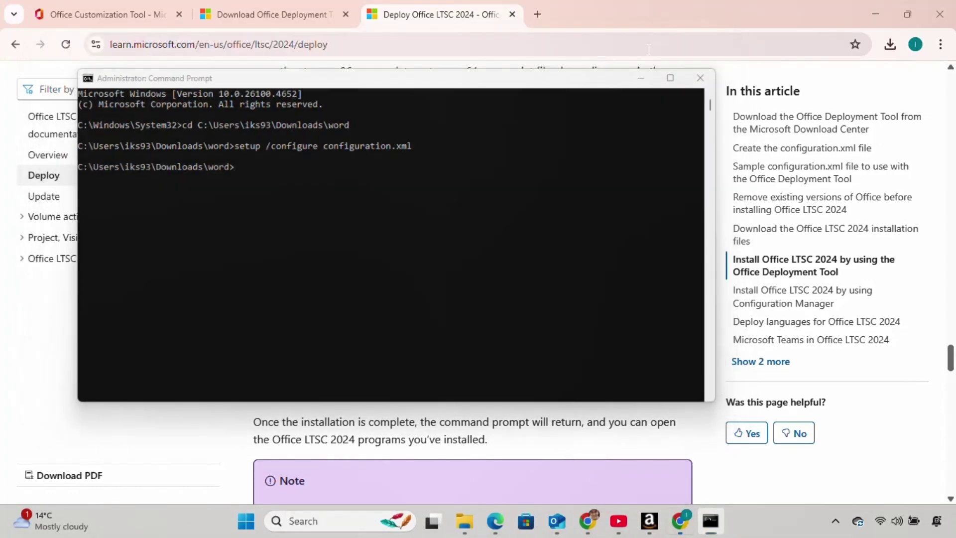
left_click(647, 47)
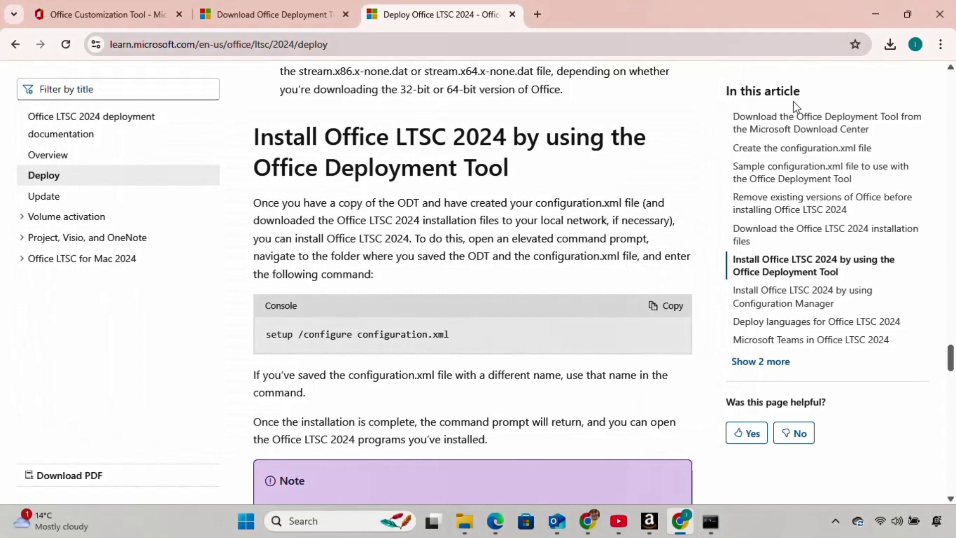
Add a 'New Microsoft Word Document.docx' to the desktop, keeping the default name
left_click(875, 14)
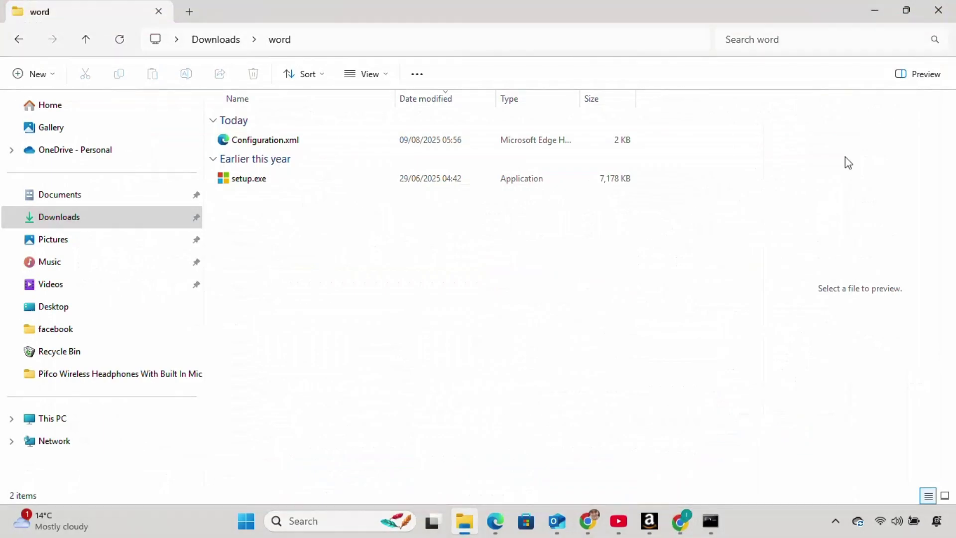
left_click(876, 11)
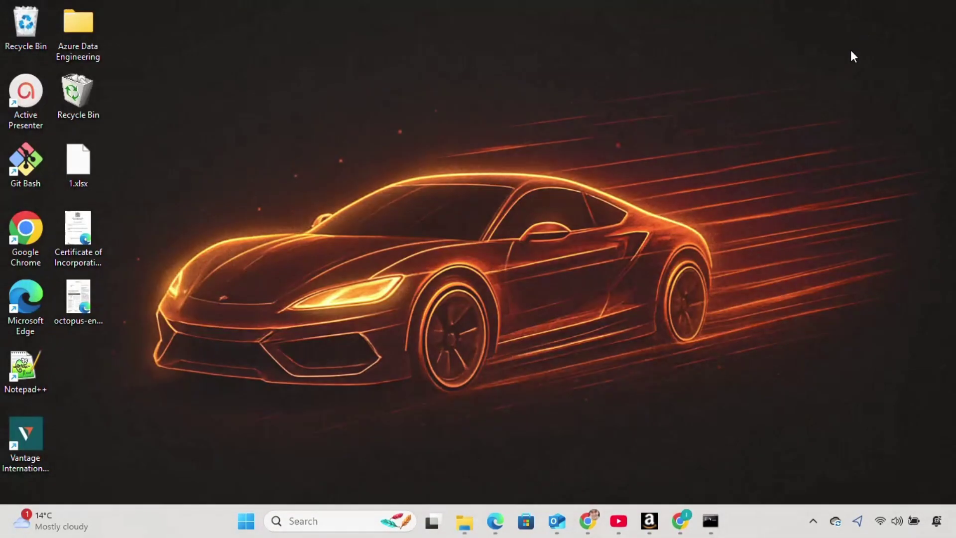
right_click(582, 164)
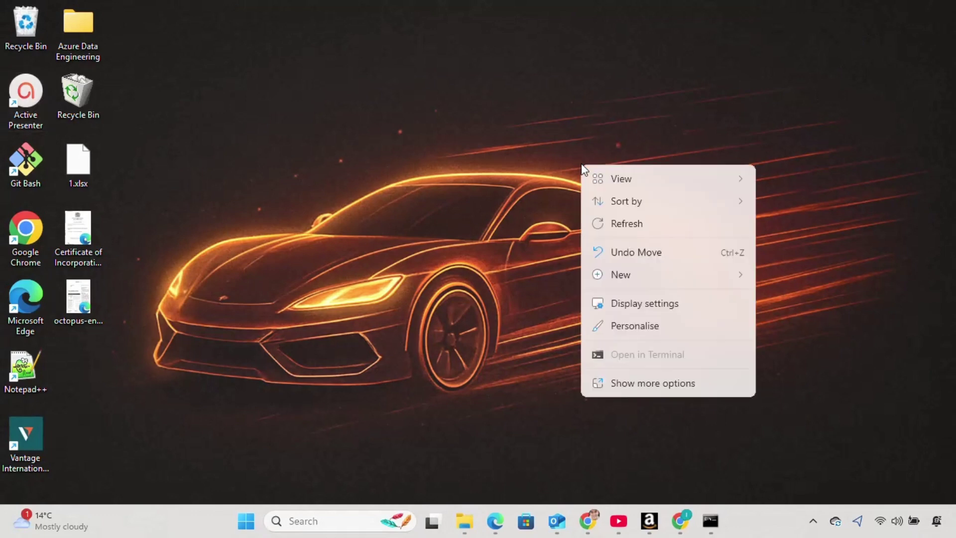
mouse_move(621, 275)
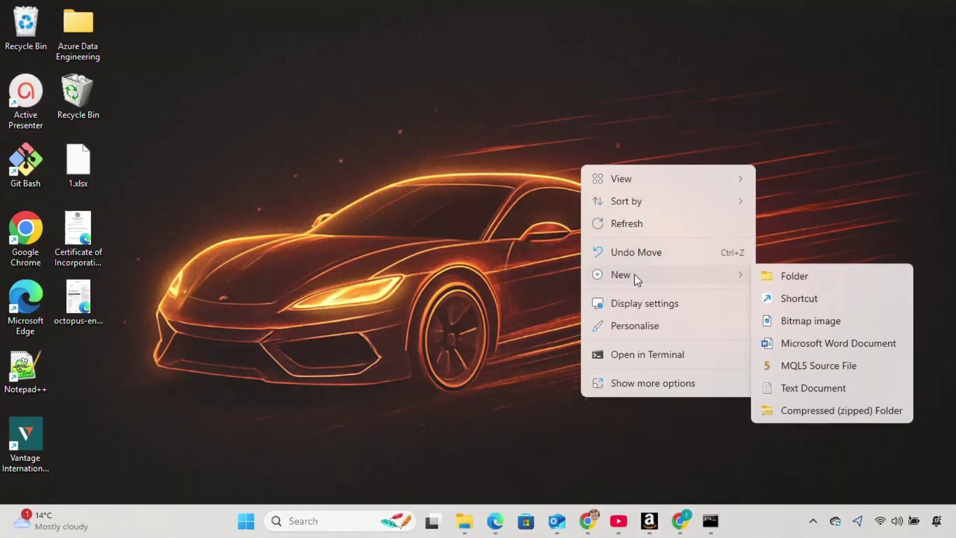
left_click(850, 347)
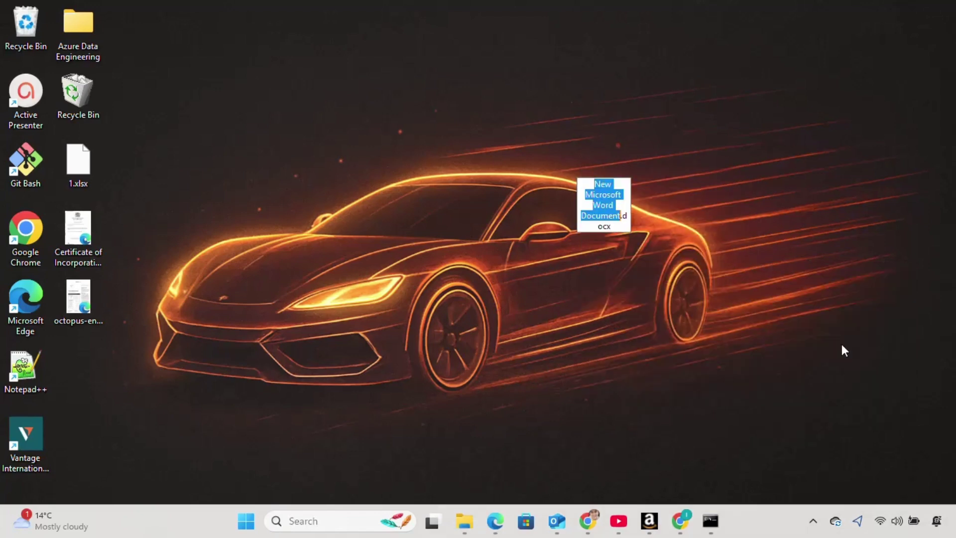
key("Return")
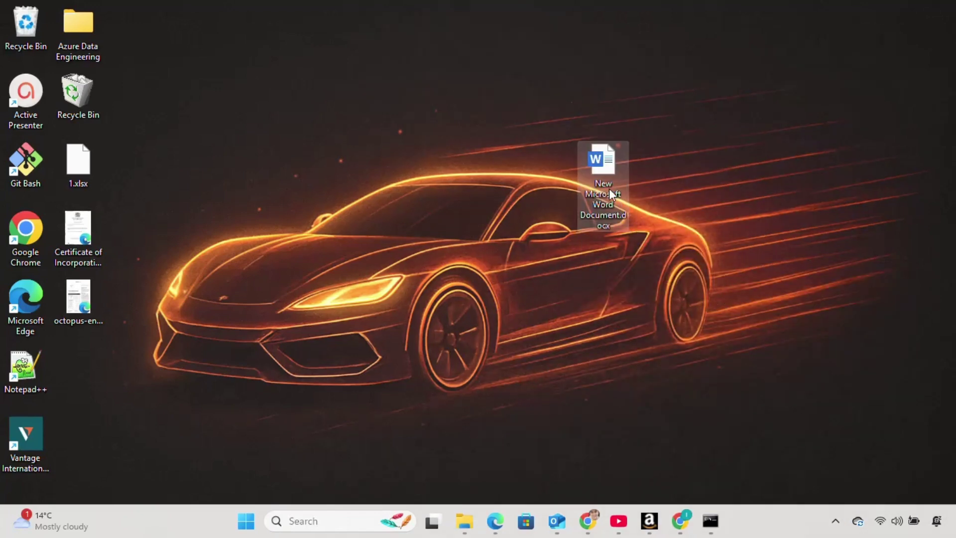